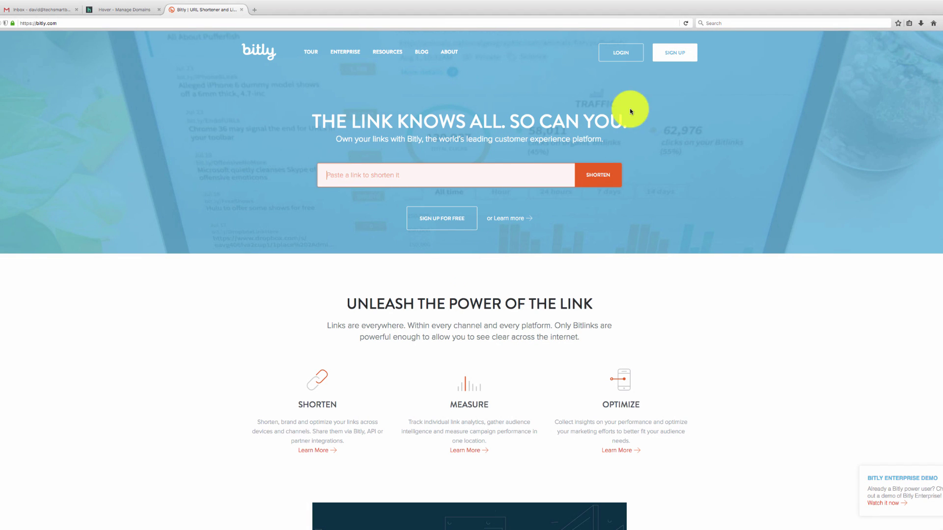
# Step: On the Sign Up page, enter a username, the account e-mail address and a matching password twice
pyautogui.click(675, 56)
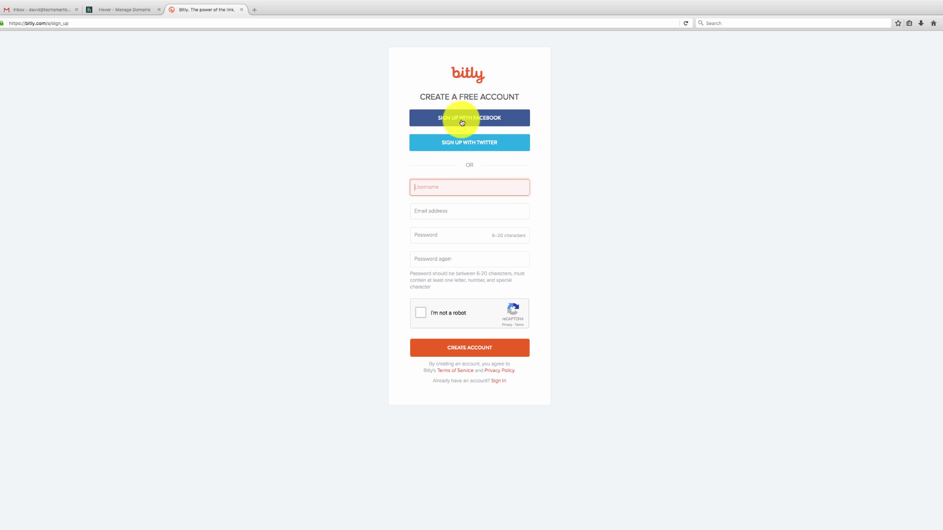
pyautogui.click(460, 183)
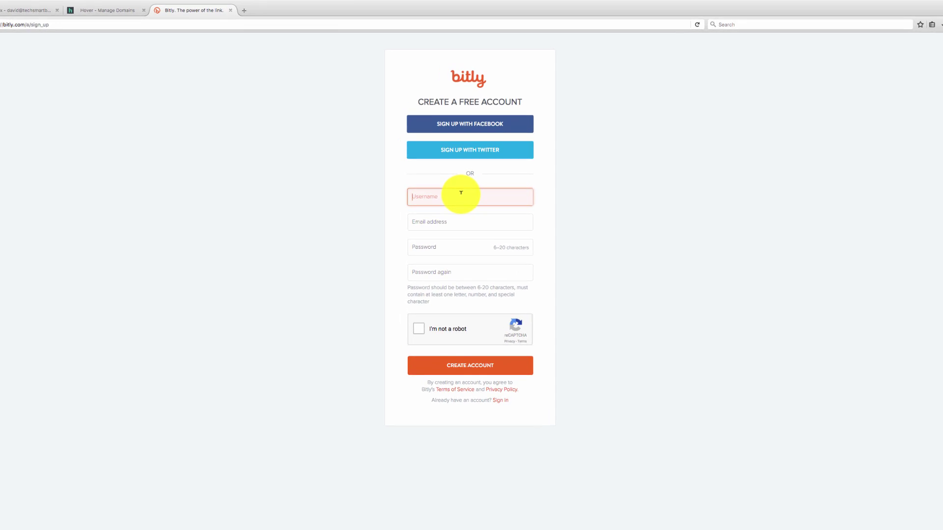
pyautogui.write('techsmartboss')
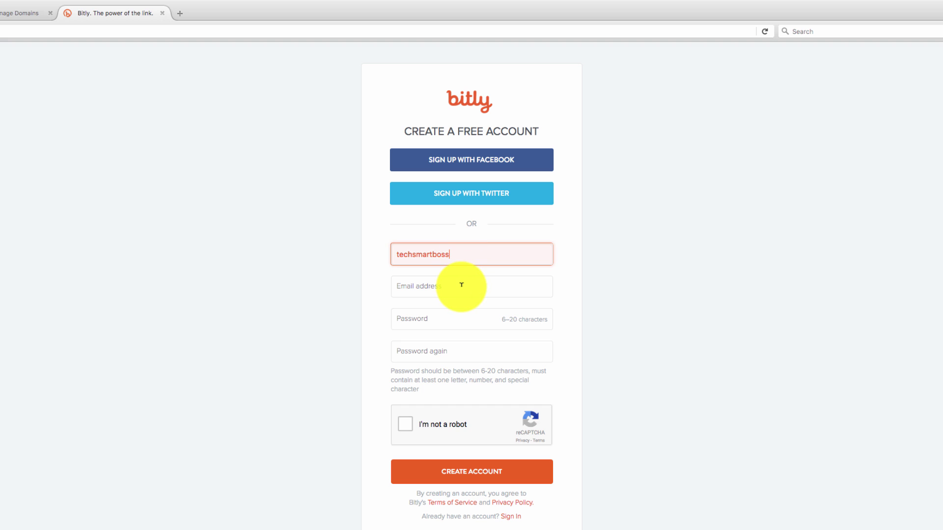
pyautogui.click(461, 283)
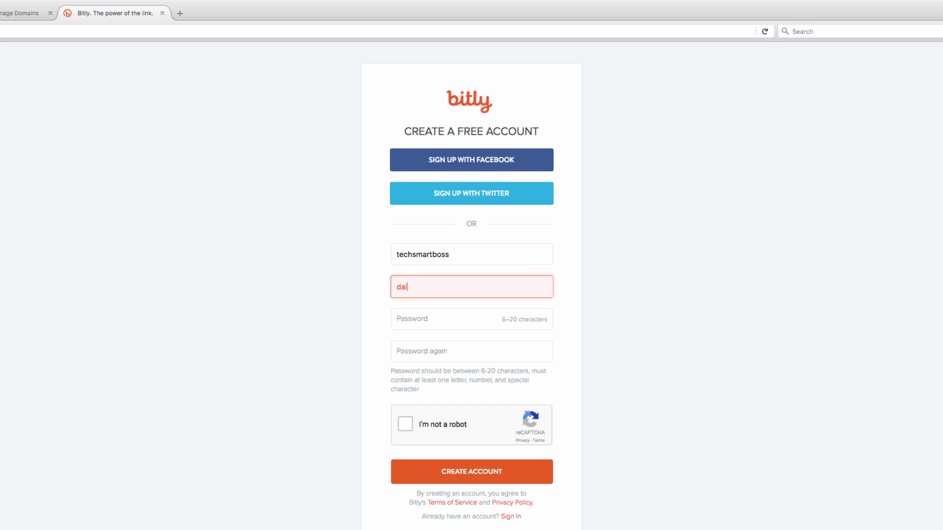
pyautogui.click(452, 317)
pyautogui.write('***********')
pyautogui.press('Tab')
pyautogui.write('*******')
pyautogui.press('BackSpace')
pyautogui.press('BackSpace')
pyautogui.press('BackSpace')
pyautogui.press('BackSpace')
pyautogui.press('BackSpace')
pyautogui.press('BackSpace')
pyautogui.press('BackSpace')
pyautogui.write('**********')
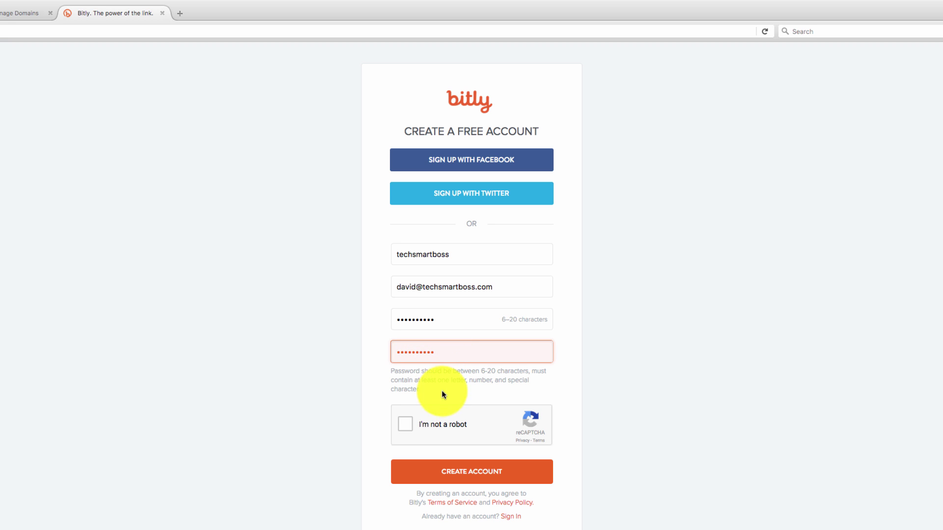
# Step: Pass the reCAPTCHA by selecting the store-front images, then create the account
pyautogui.click(404, 423)
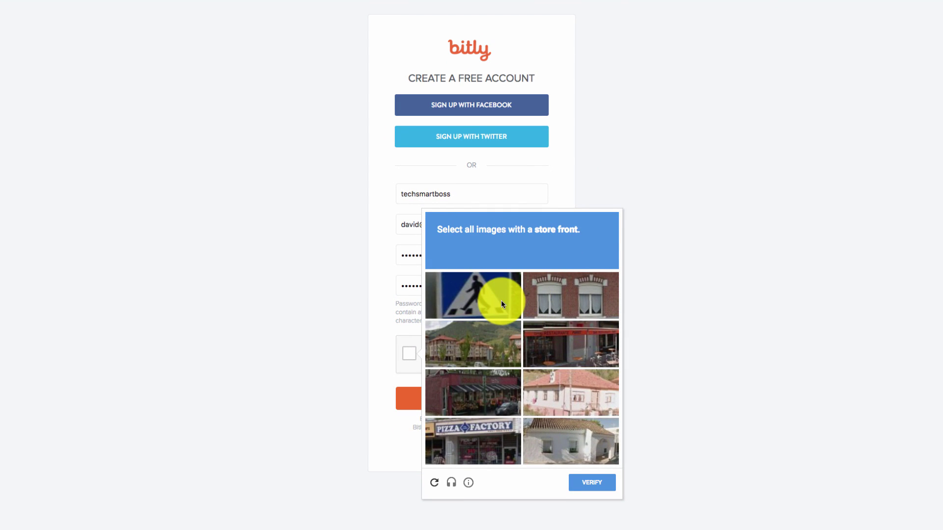
pyautogui.click(564, 341)
pyautogui.click(481, 394)
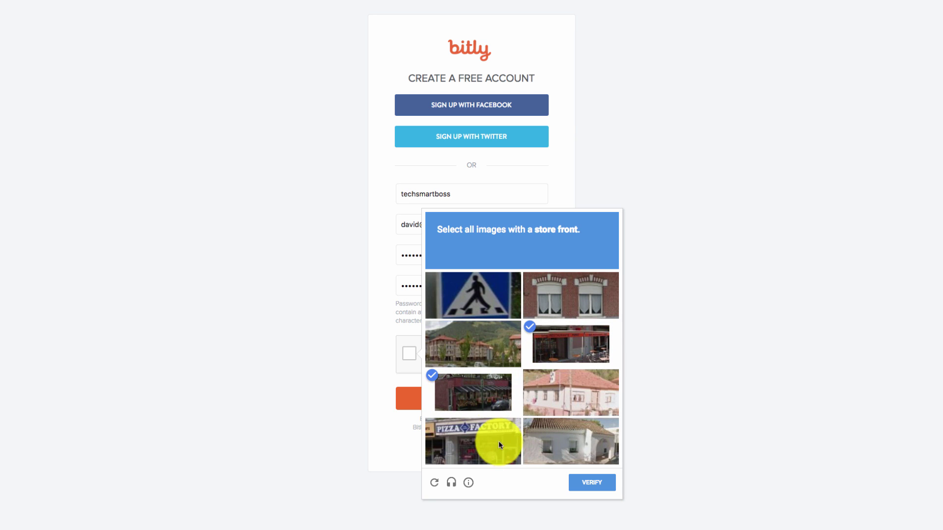
pyautogui.click(469, 445)
pyautogui.click(596, 485)
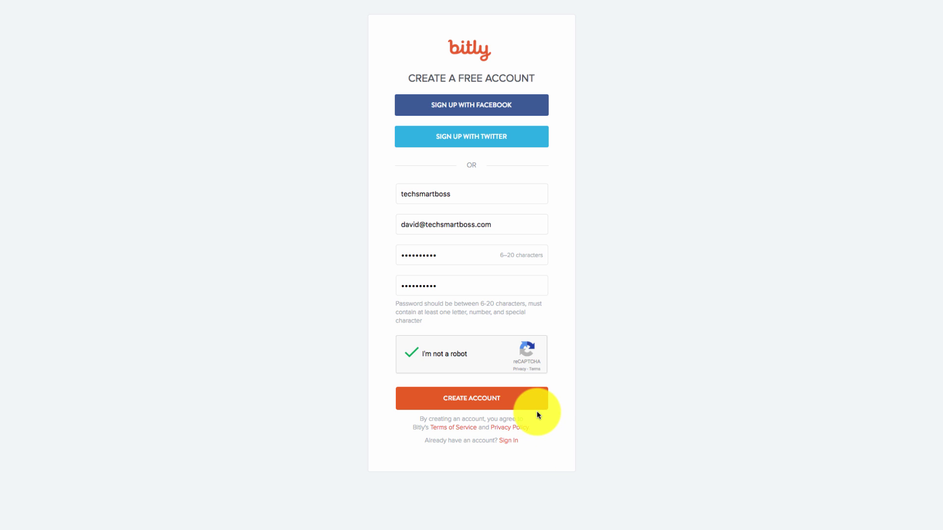
pyautogui.click(472, 400)
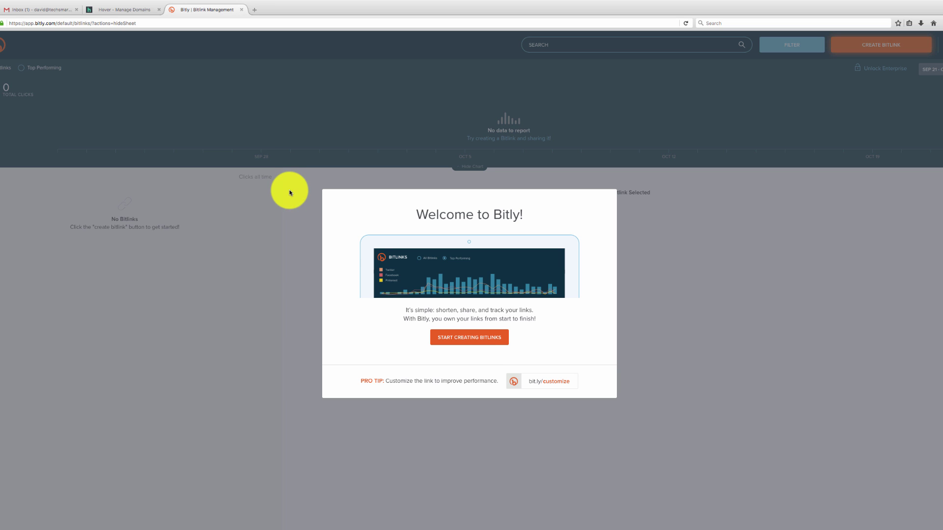
# Step: Switch to the Hover tab listing the smartboss.co and techsmartboss.com domains
pyautogui.click(128, 10)
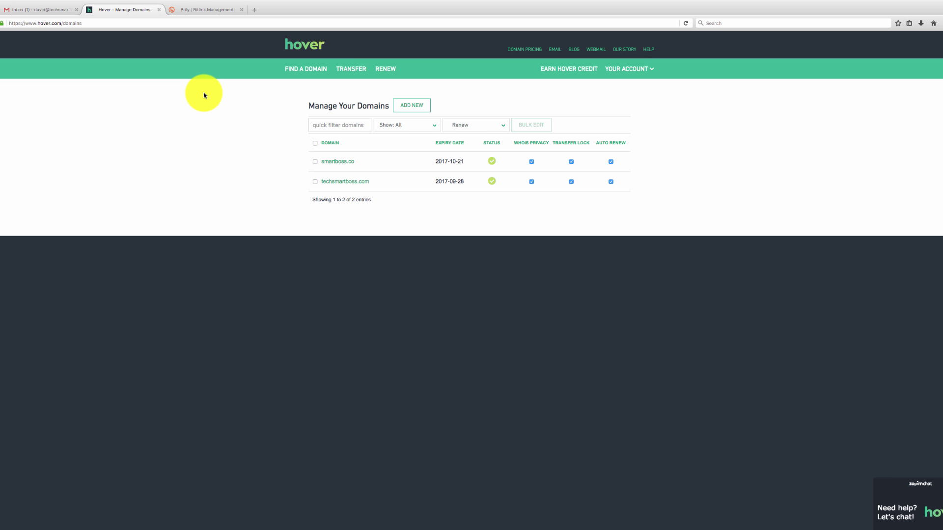
pyautogui.moveTo(325, 168)
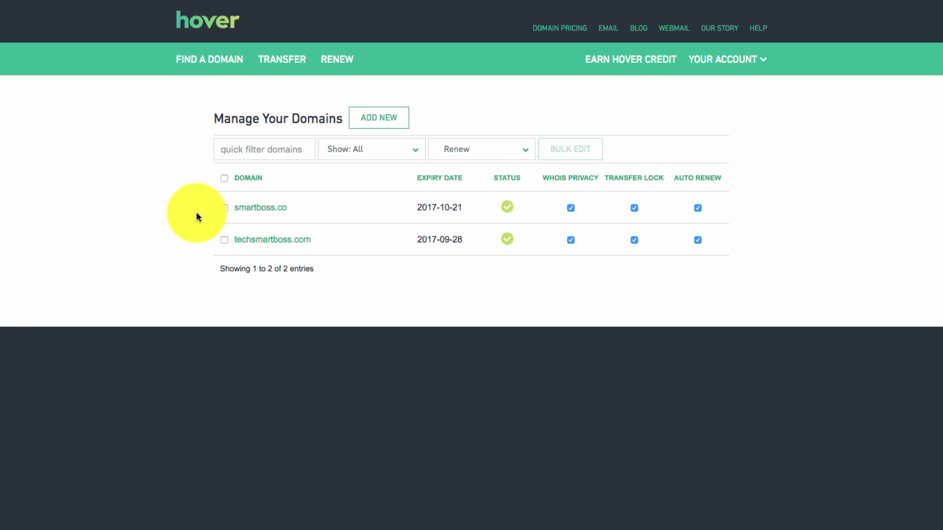
pyautogui.moveTo(248, 217)
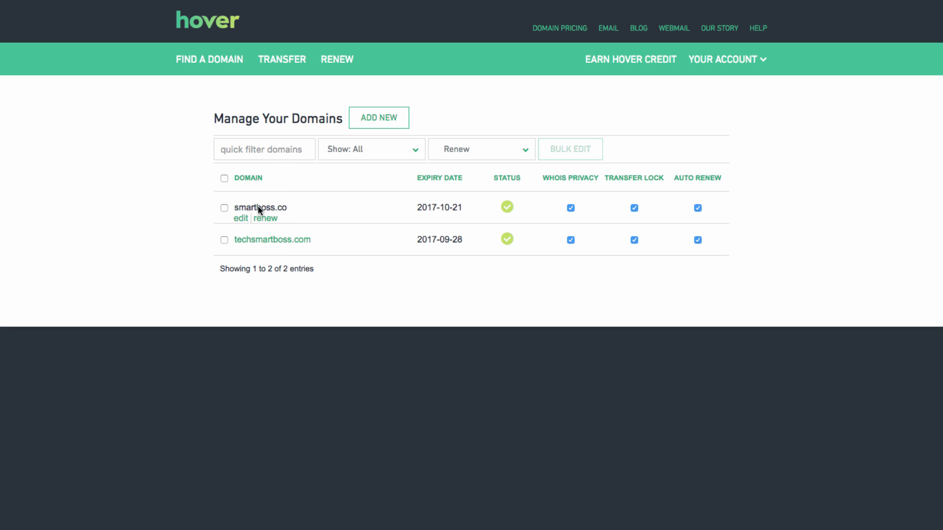
# Step: Dismiss Bitly's welcome message and go to Settings > Advanced Settings > Branded Short Domains
pyautogui.click(221, 14)
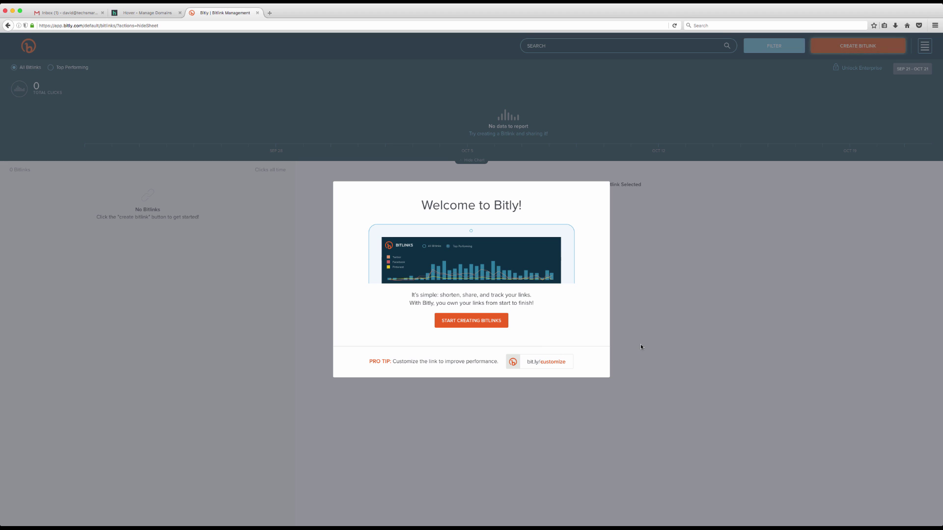
pyautogui.click(472, 323)
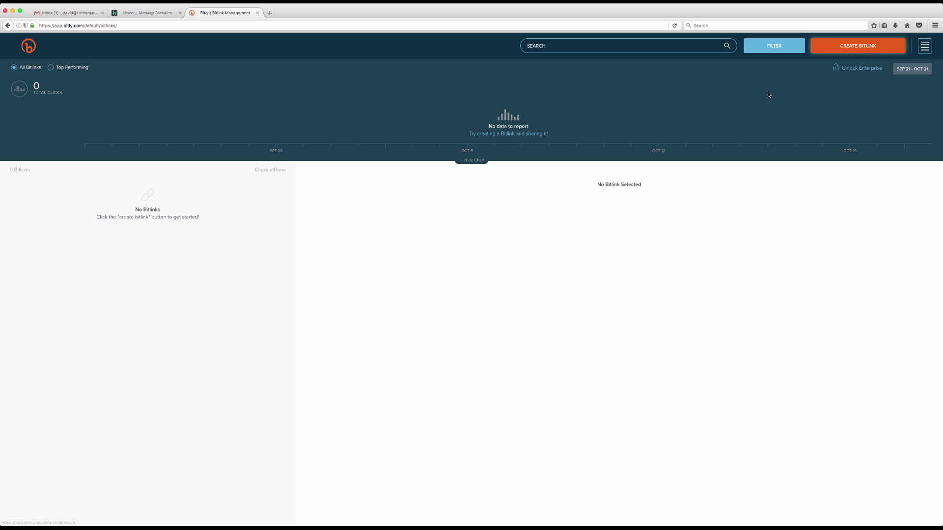
pyautogui.click(924, 47)
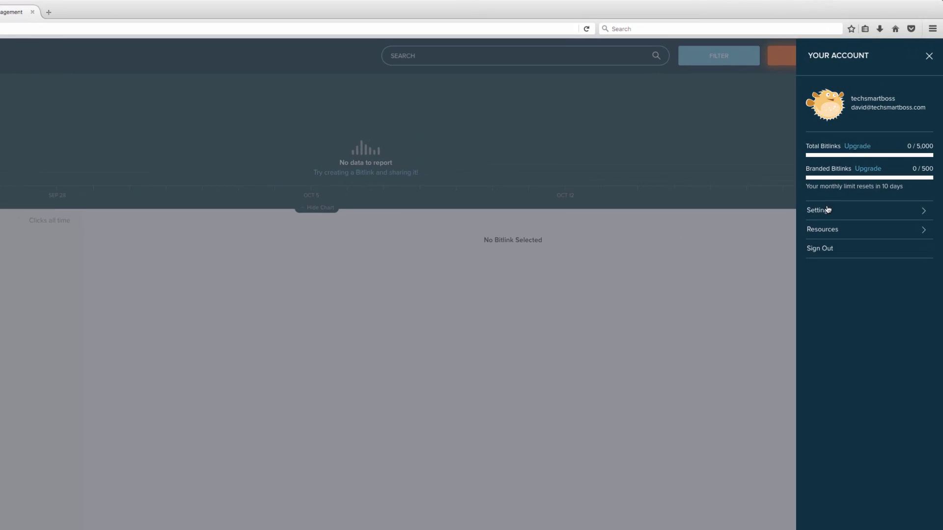
pyautogui.click(826, 211)
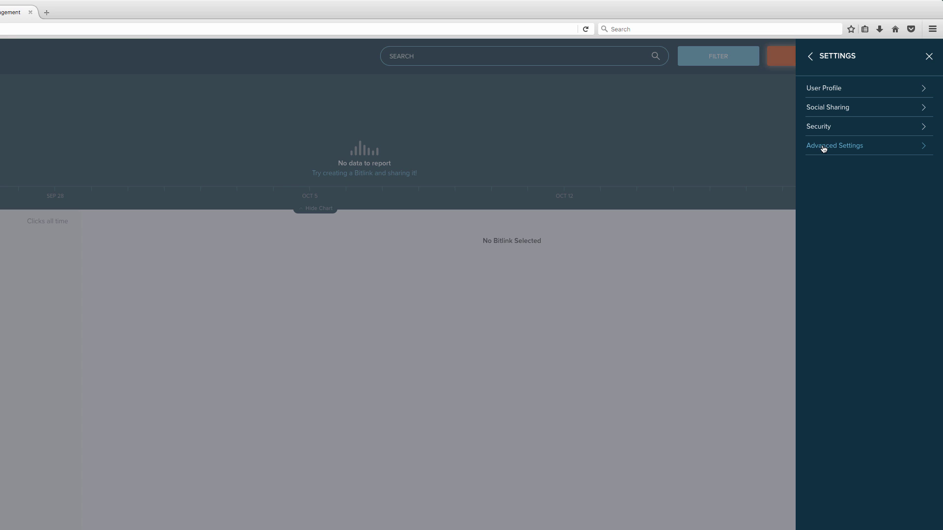
pyautogui.click(825, 146)
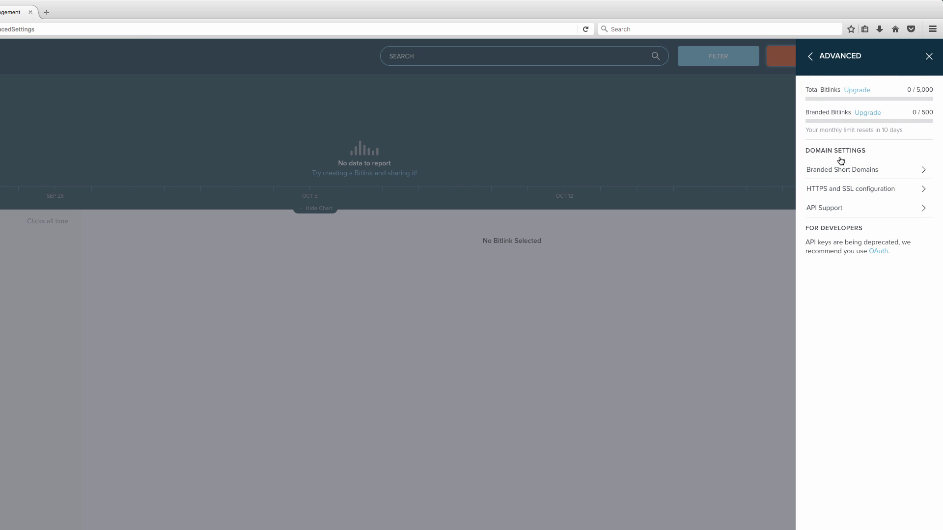
pyautogui.click(841, 169)
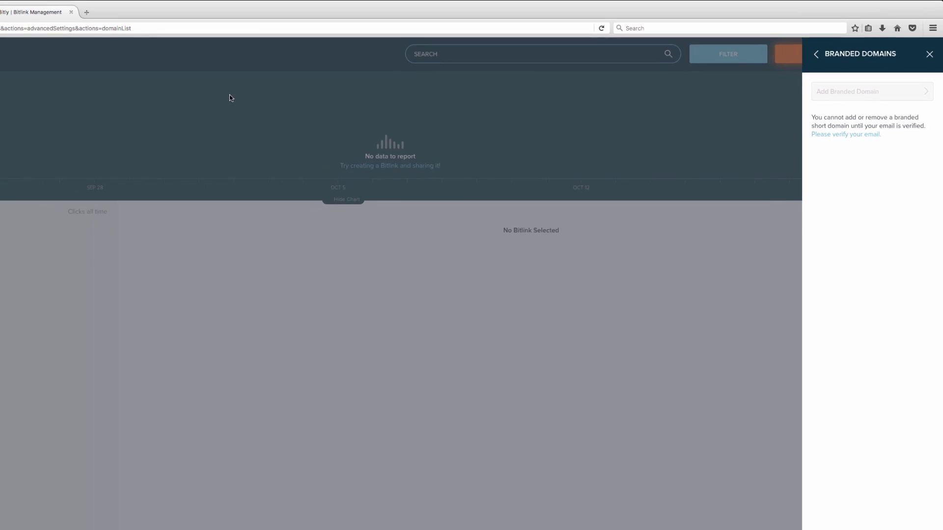
# Step: Open the Bitly Support e-mail in Gmail and click VERIFY YOUR EMAIL
pyautogui.click(69, 13)
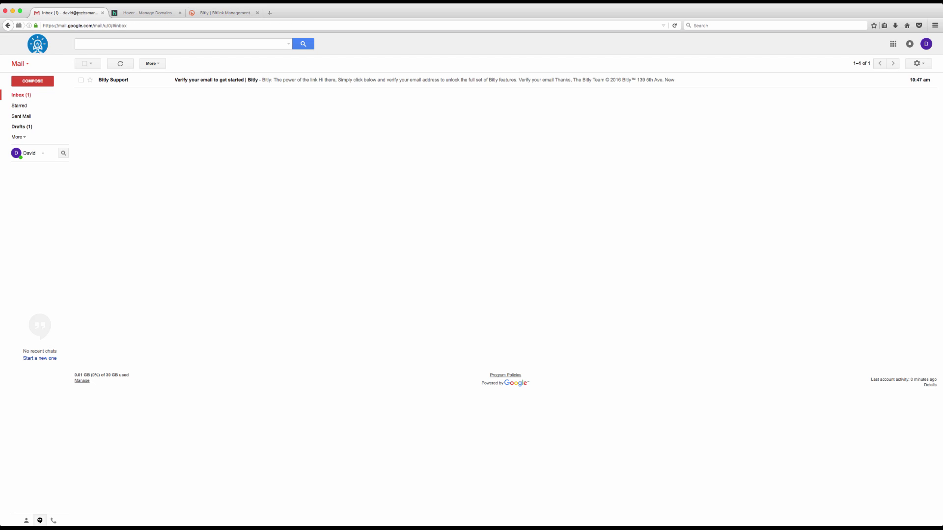
pyautogui.click(273, 82)
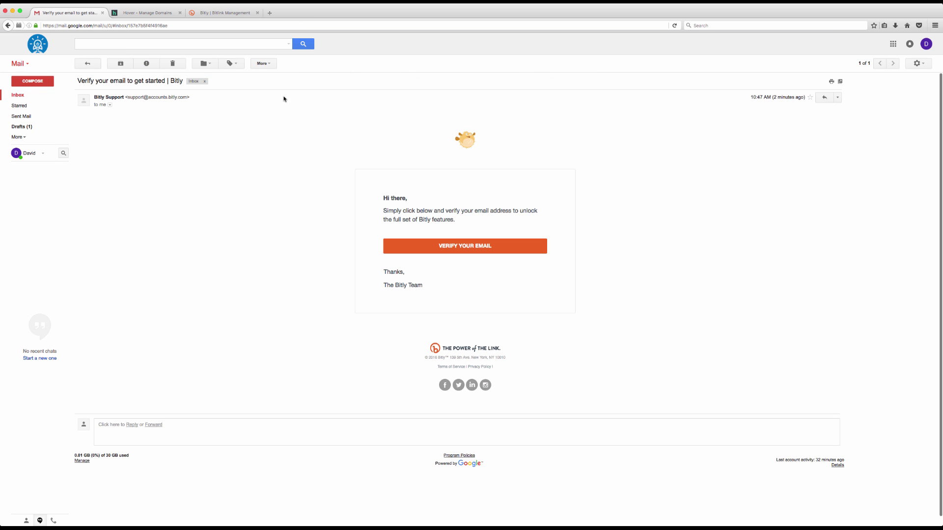
pyautogui.click(458, 247)
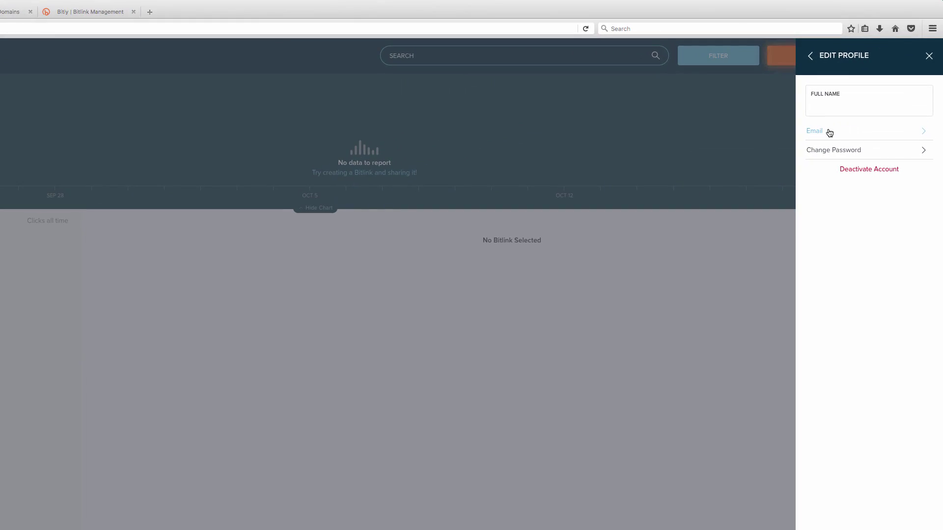
# Step: Close the profile panel and return to Settings > Advanced Settings > Branded Short Domains
pyautogui.click(928, 56)
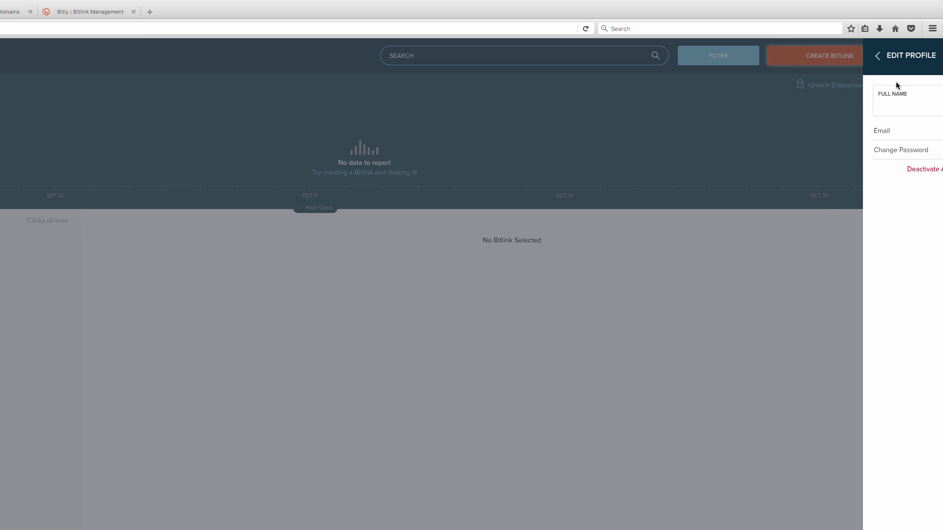
pyautogui.click(918, 56)
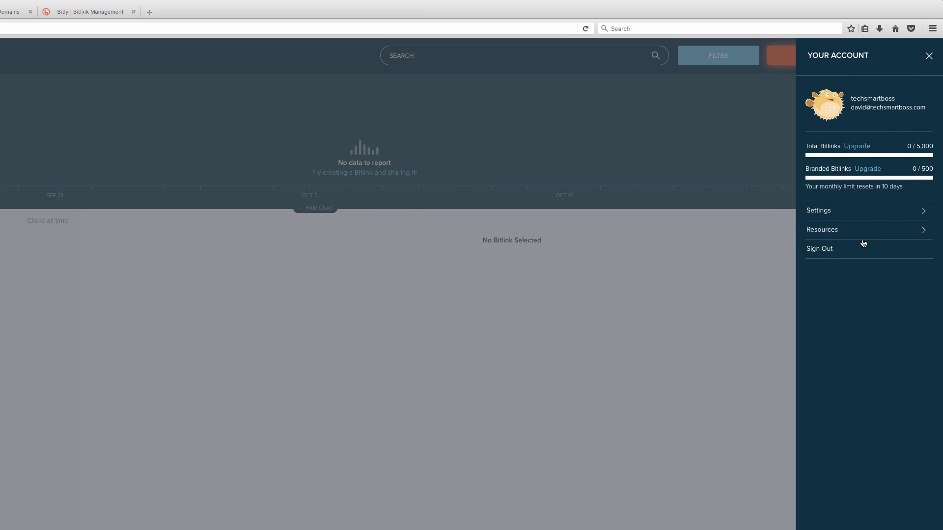
pyautogui.click(831, 212)
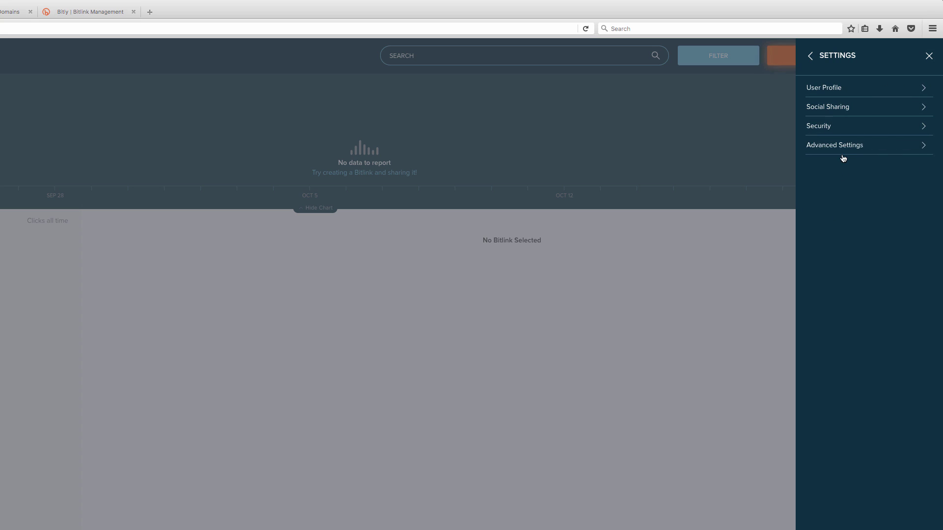
pyautogui.click(842, 150)
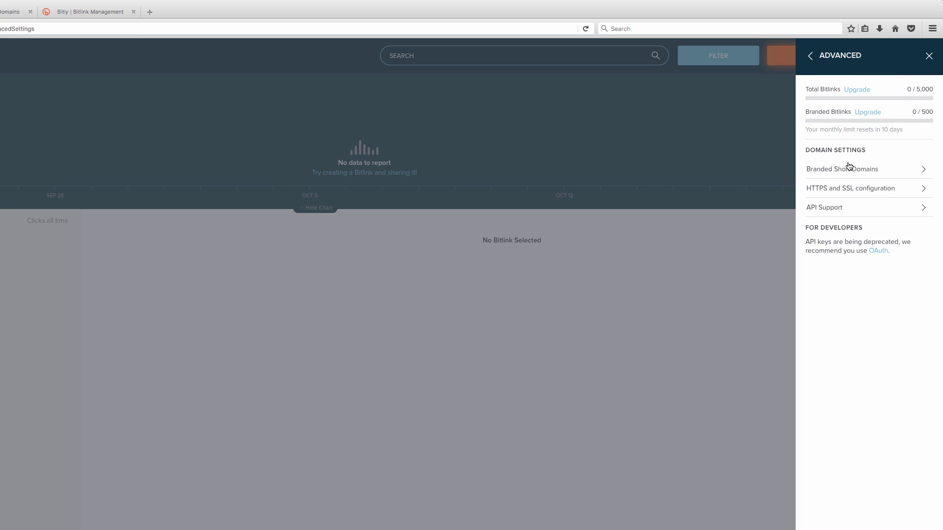
pyautogui.click(847, 167)
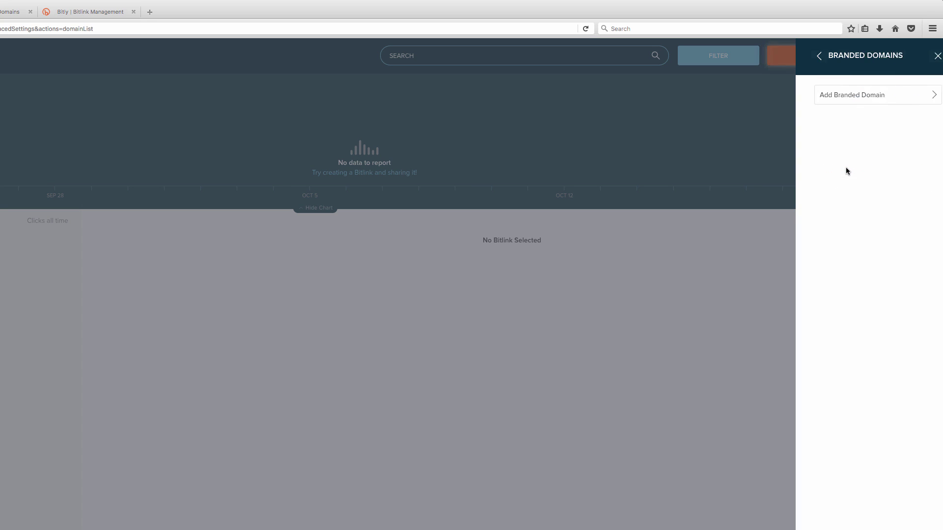
# Step: Open the Add Branded Domain instructions and copy the IP address 67.199.248.12
pyautogui.click(853, 96)
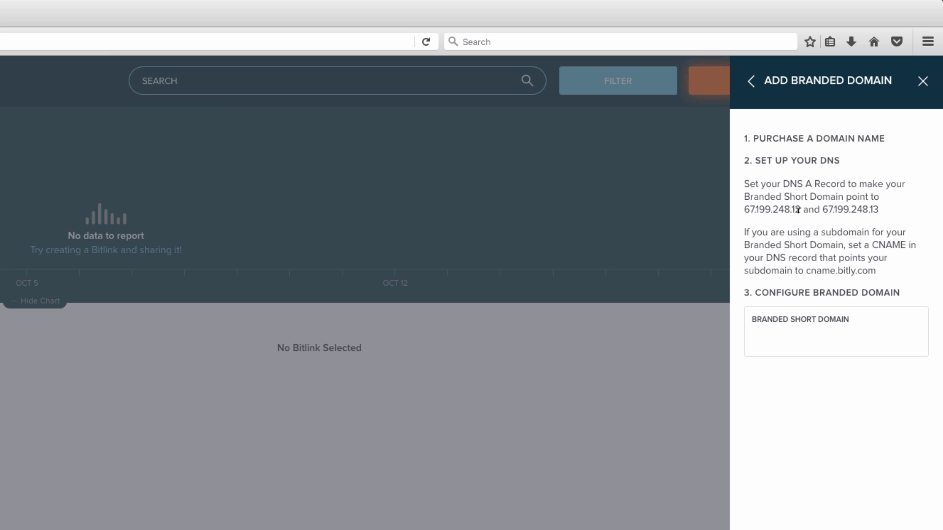
pyautogui.moveTo(743, 208); pyautogui.dragTo(799, 208)
pyautogui.hotkey('ctrl', 'c')
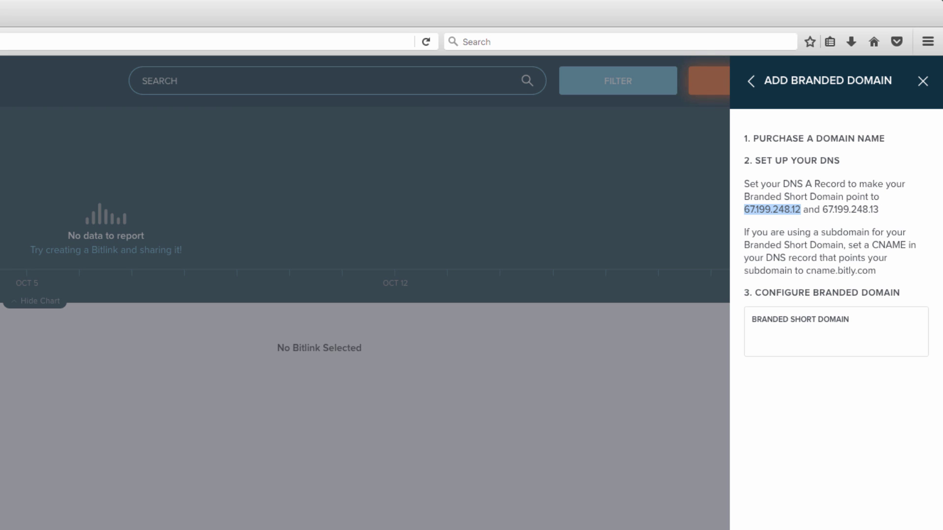
pyautogui.click(219, 13)
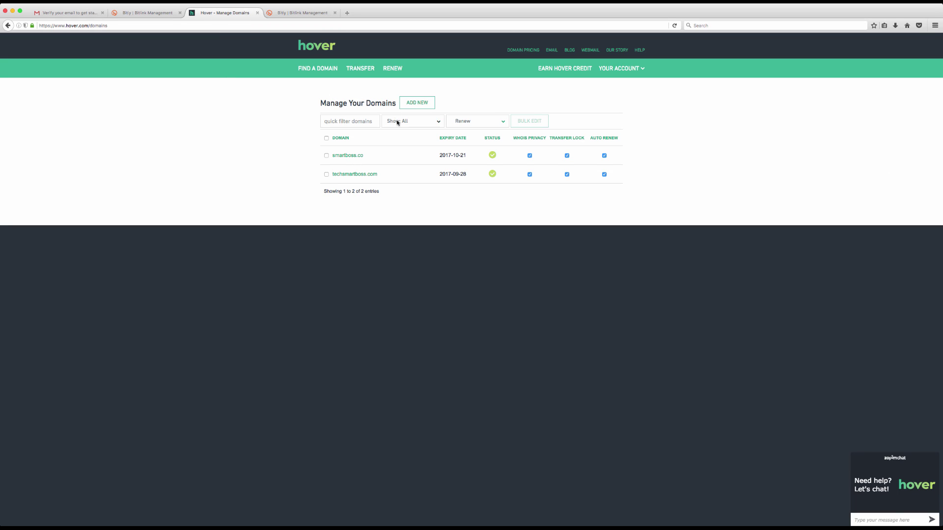
# Step: In smartboss.co's DNS records, change the @ A record from 64.98.145.30 to 67.199.248.12
pyautogui.click(343, 156)
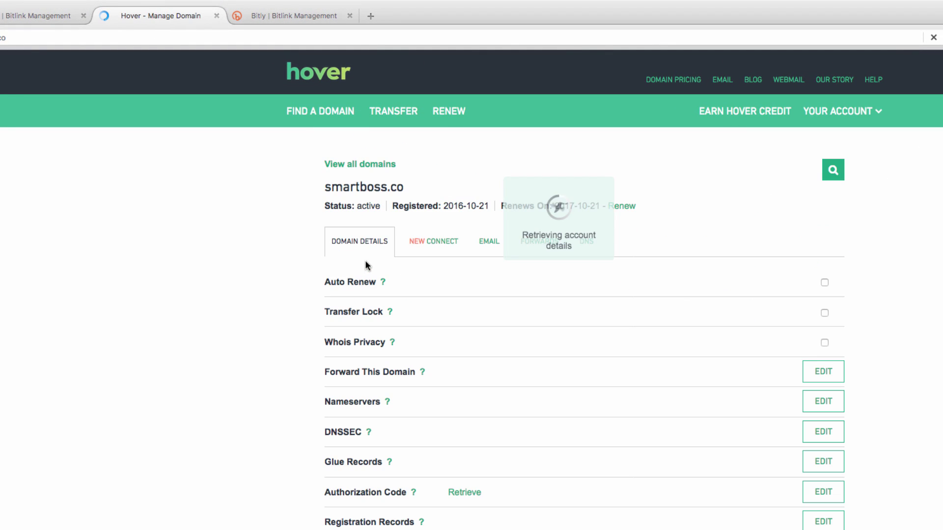
pyautogui.click(587, 241)
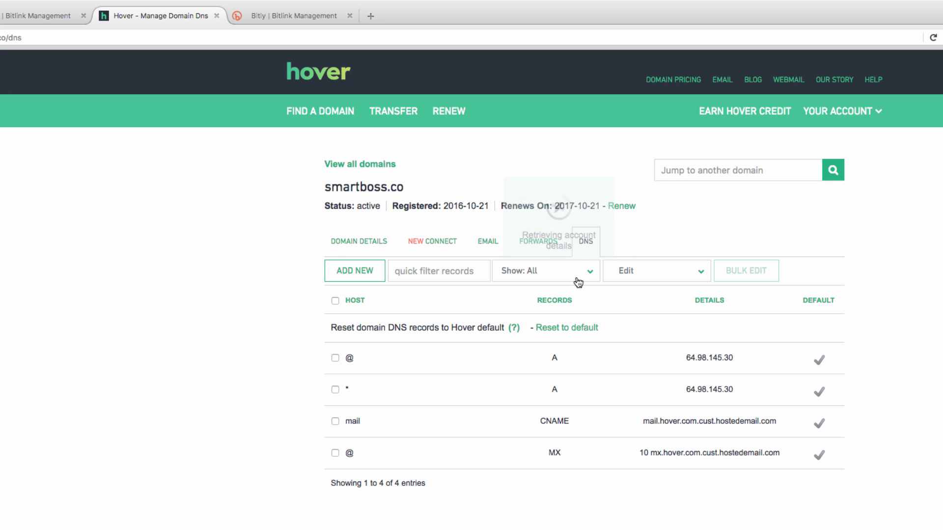
pyautogui.moveTo(557, 391)
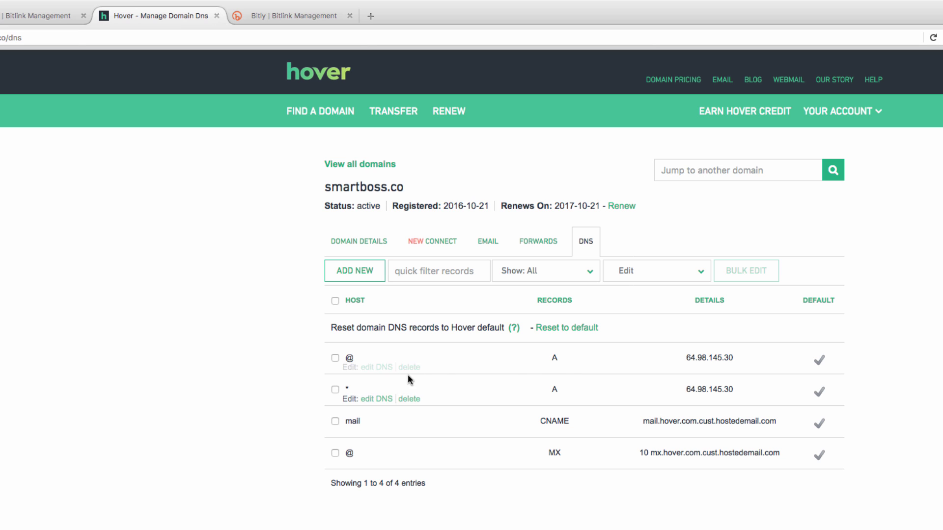
pyautogui.click(381, 367)
pyautogui.moveTo(455, 362); pyautogui.dragTo(361, 360)
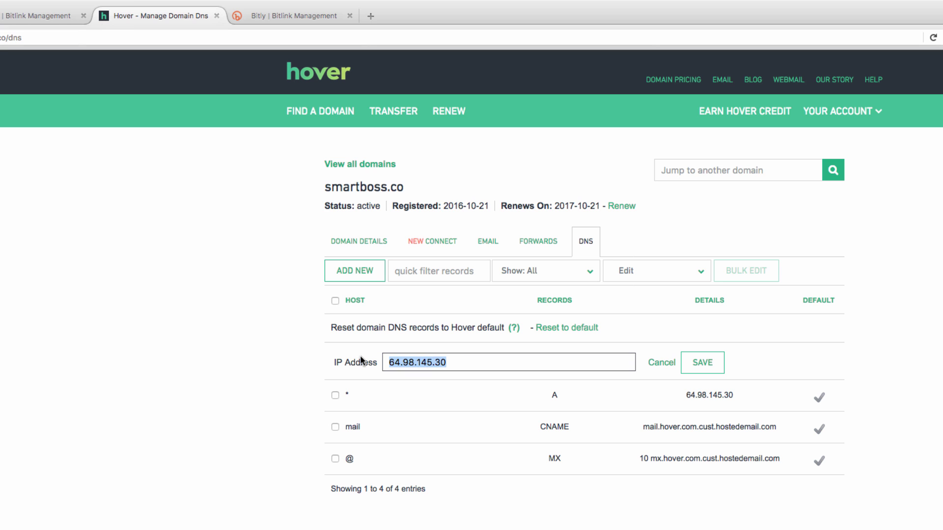
pyautogui.hotkey('ctrl', 'v')
pyautogui.click(706, 366)
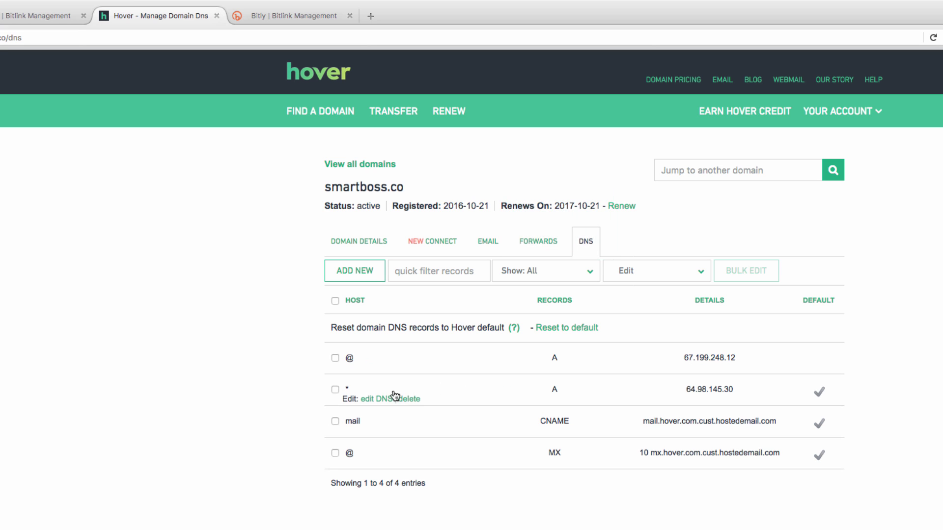
# Step: Change the * A record's address to 67.199.248.12 as well and save
pyautogui.click(374, 400)
pyautogui.moveTo(459, 392); pyautogui.dragTo(359, 386)
pyautogui.hotkey('ctrl', 'v')
pyautogui.click(707, 396)
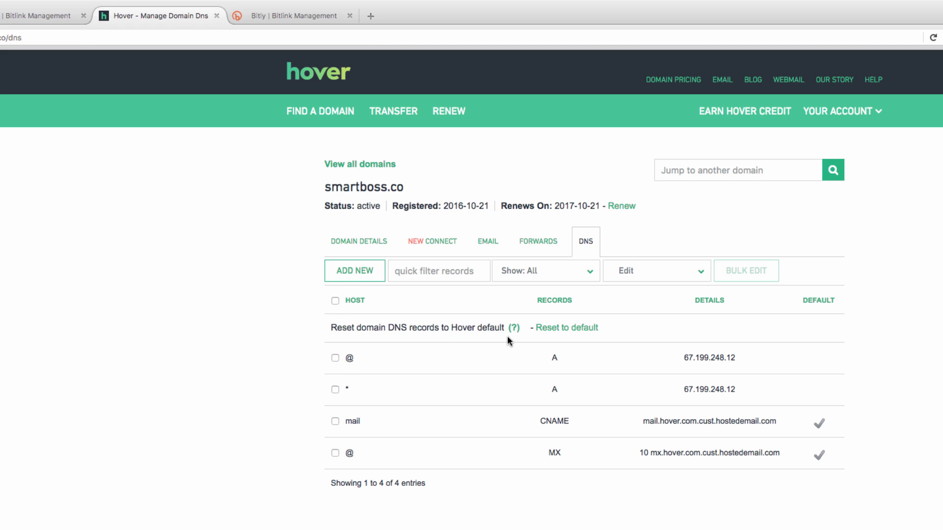
pyautogui.moveTo(492, 364)
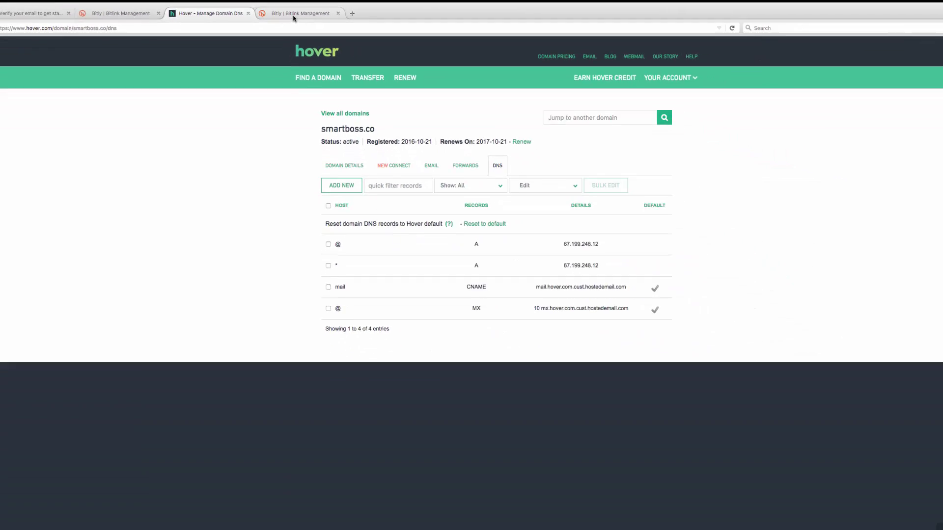
pyautogui.click(295, 15)
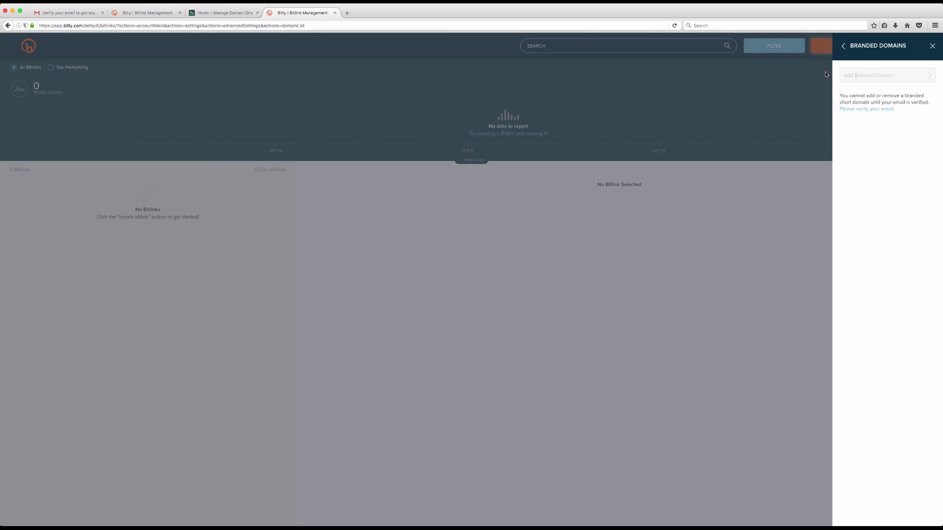
pyautogui.click(149, 14)
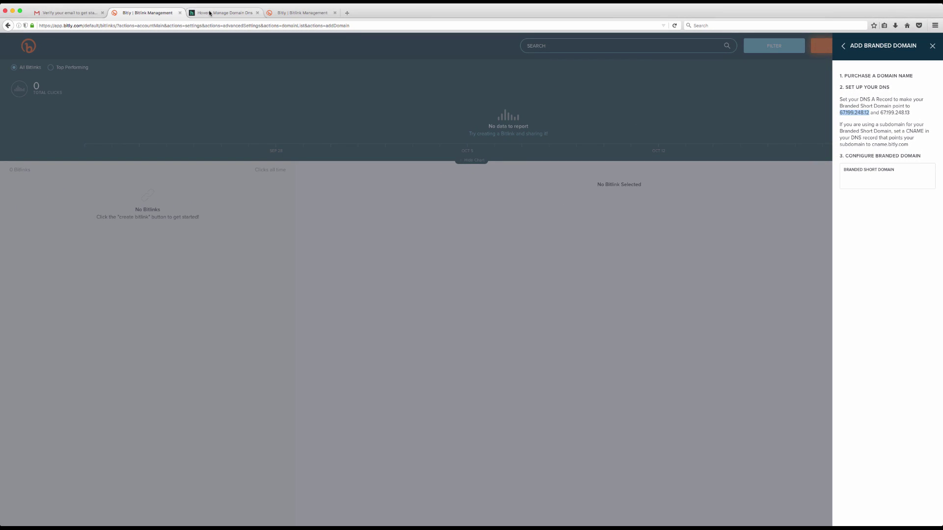
pyautogui.click(210, 13)
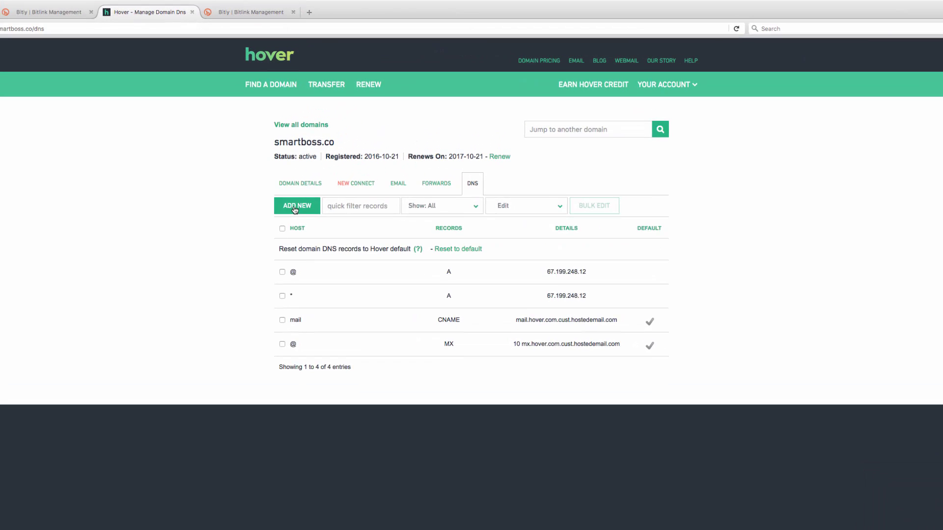
# Step: Draft a CNAME record targeting 67.199.248.12, then cancel it and return to Bitly
pyautogui.click(338, 161)
pyautogui.click(352, 236)
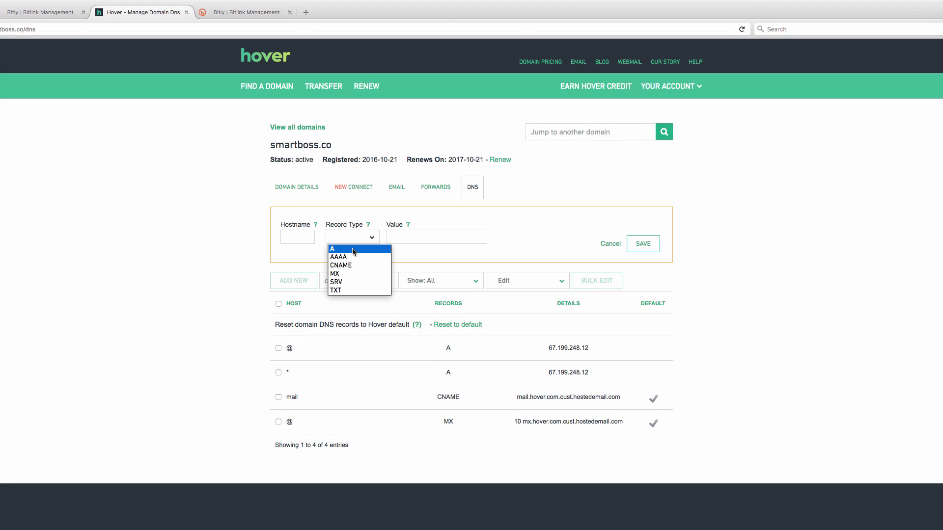
pyautogui.click(350, 264)
pyautogui.click(387, 241)
pyautogui.write('67.199.248.12')
pyautogui.click(294, 231)
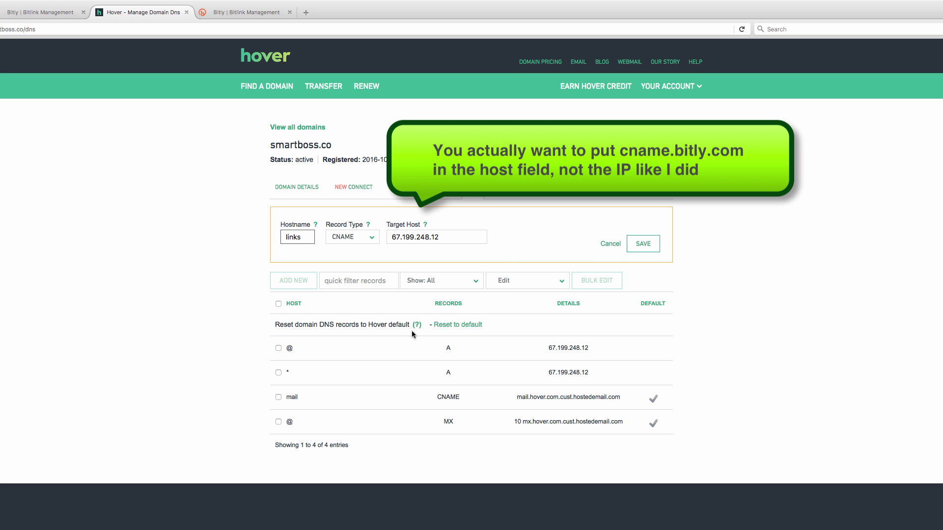
pyautogui.click(418, 236)
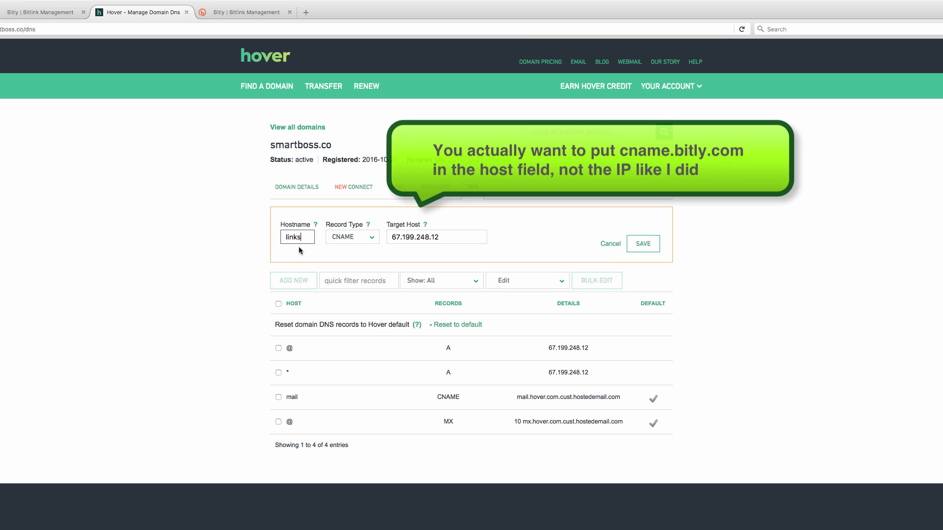
pyautogui.click(609, 245)
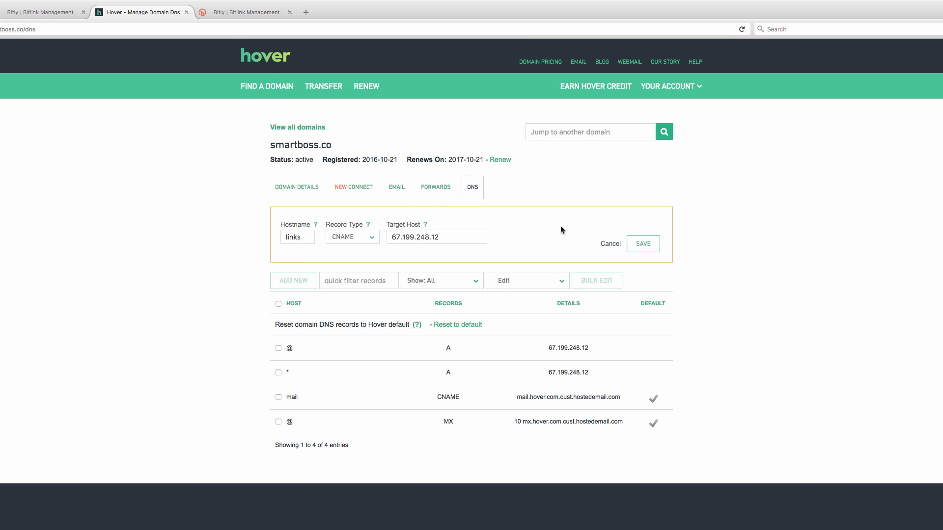
pyautogui.click(36, 14)
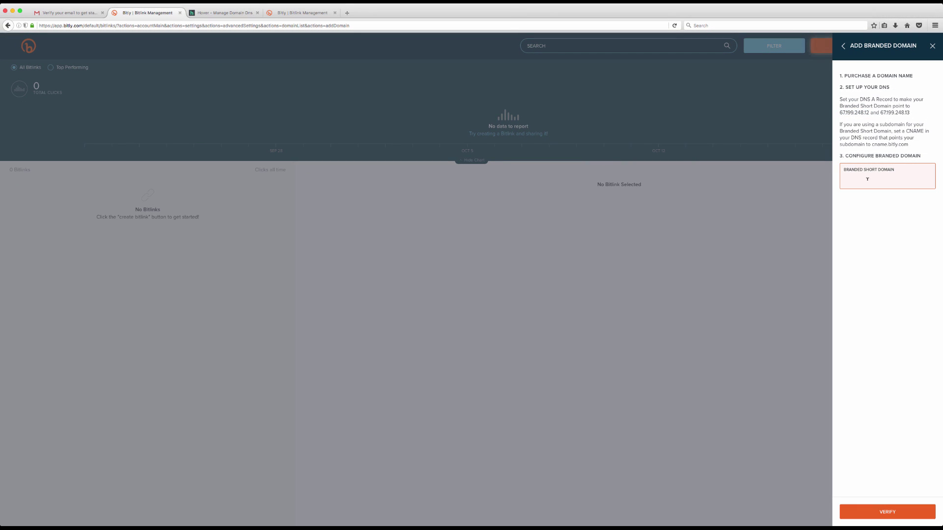
# Step: Submit smartboss.co as a branded domain, reopen Add Branded Domain, then close the settings panel
pyautogui.write('smartboss.co')
pyautogui.click(889, 514)
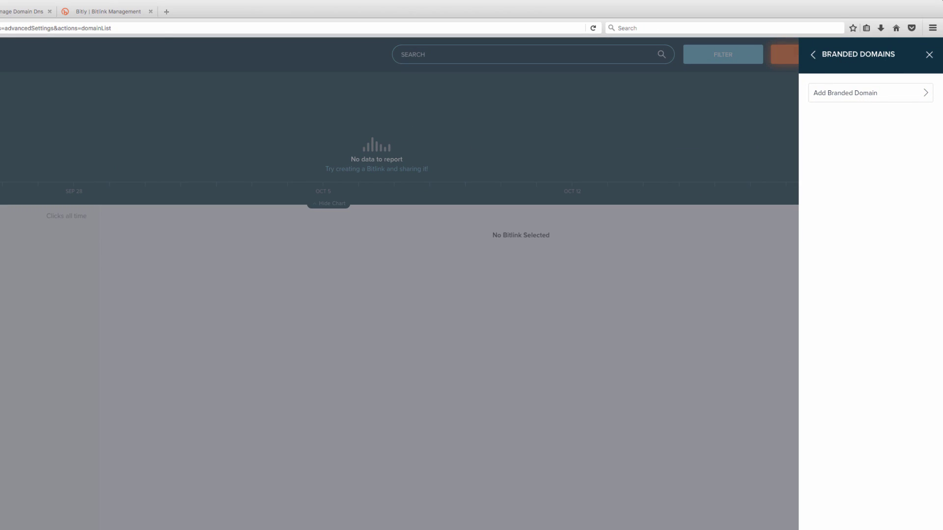
pyautogui.click(813, 55)
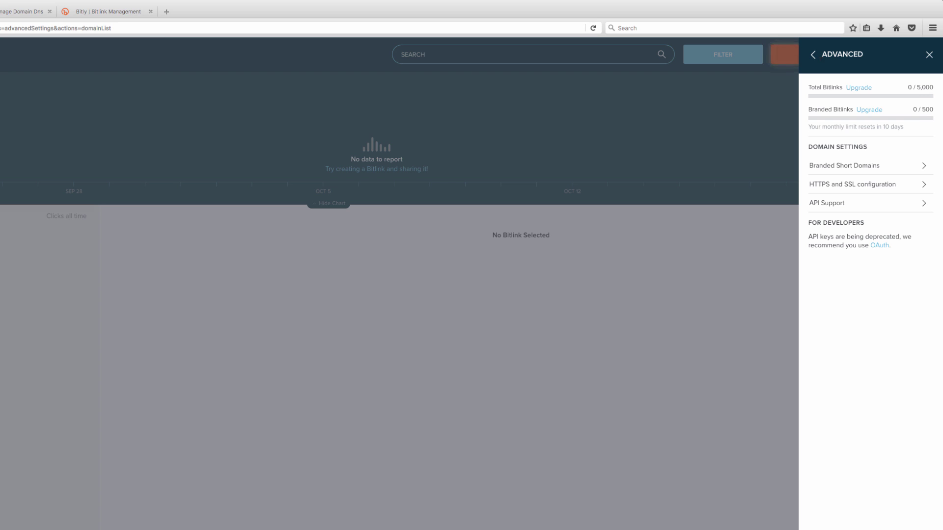
pyautogui.click(841, 167)
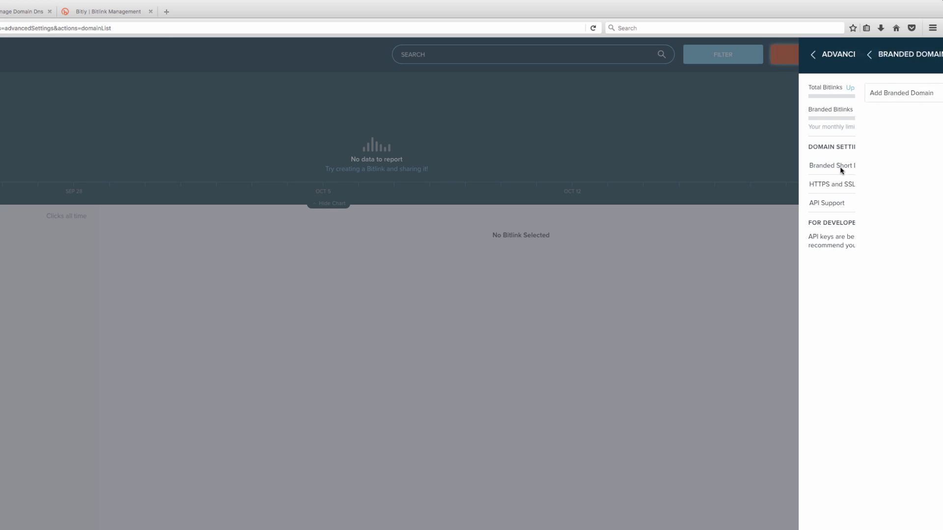
pyautogui.click(884, 93)
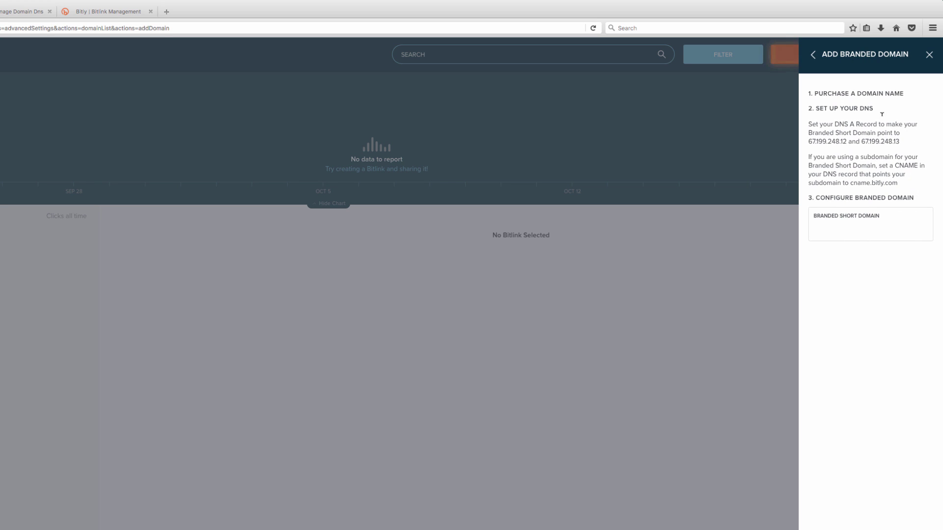
pyautogui.click(739, 236)
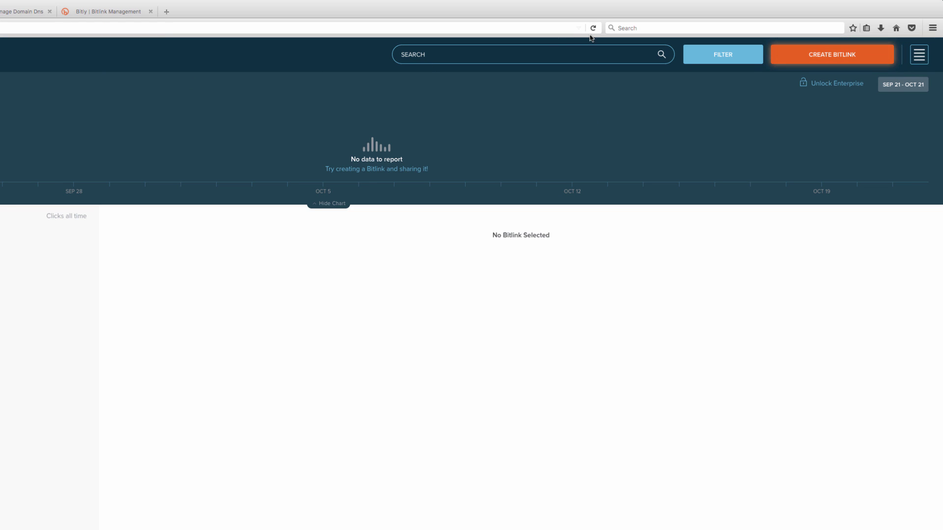
pyautogui.click(592, 30)
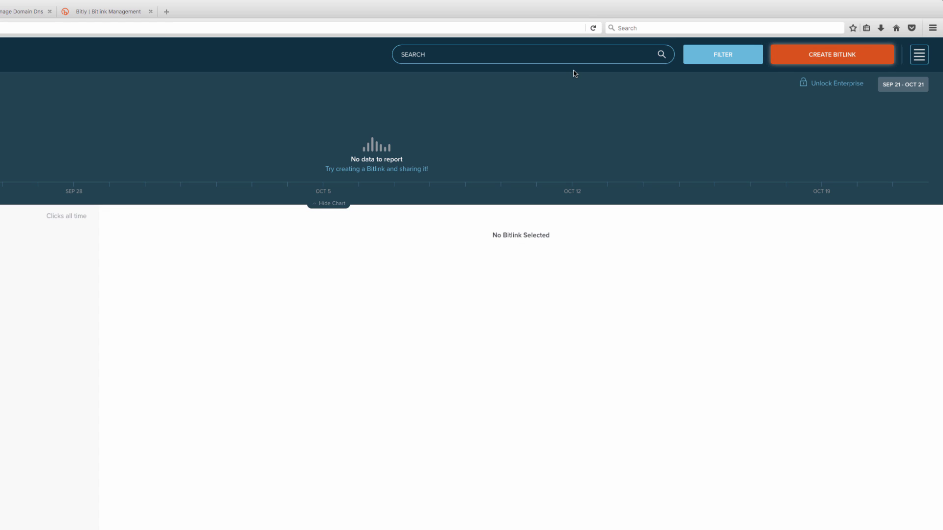
pyautogui.click(918, 54)
pyautogui.click(832, 208)
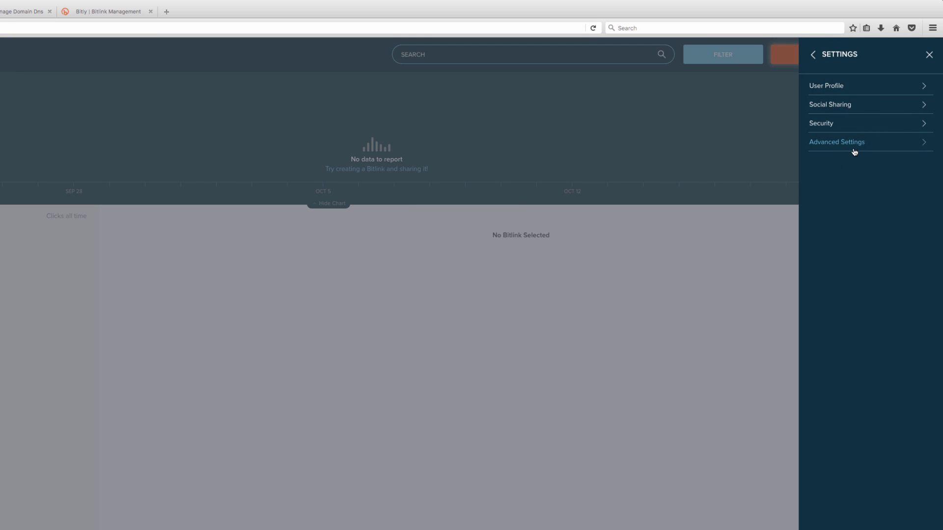
pyautogui.click(853, 145)
pyautogui.click(841, 166)
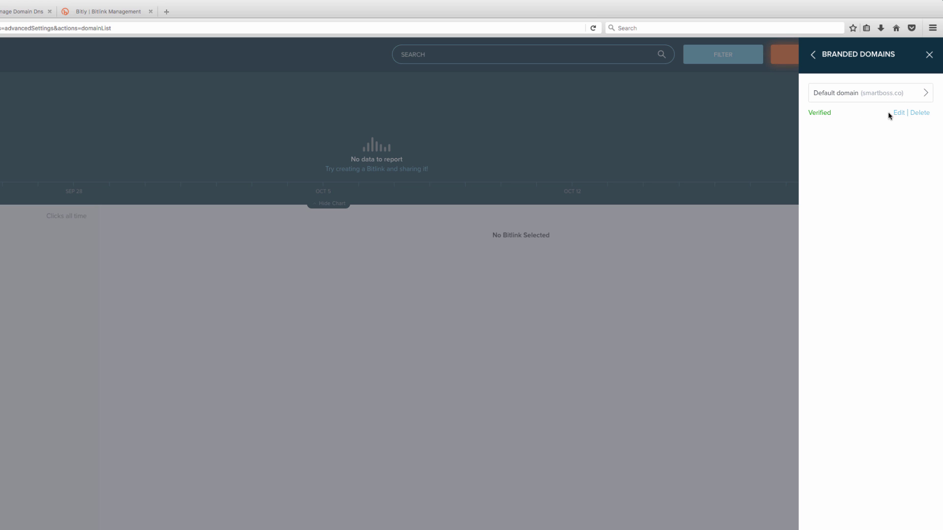
pyautogui.click(928, 54)
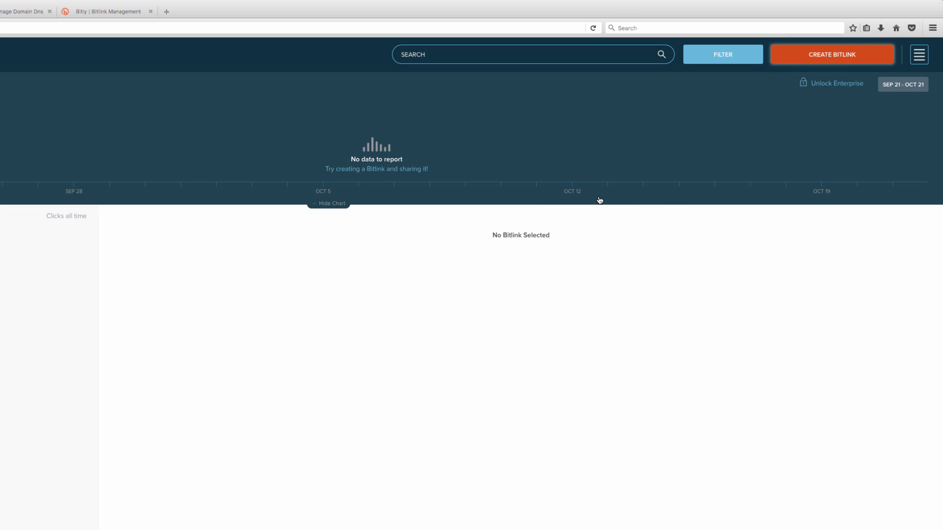
pyautogui.click(818, 59)
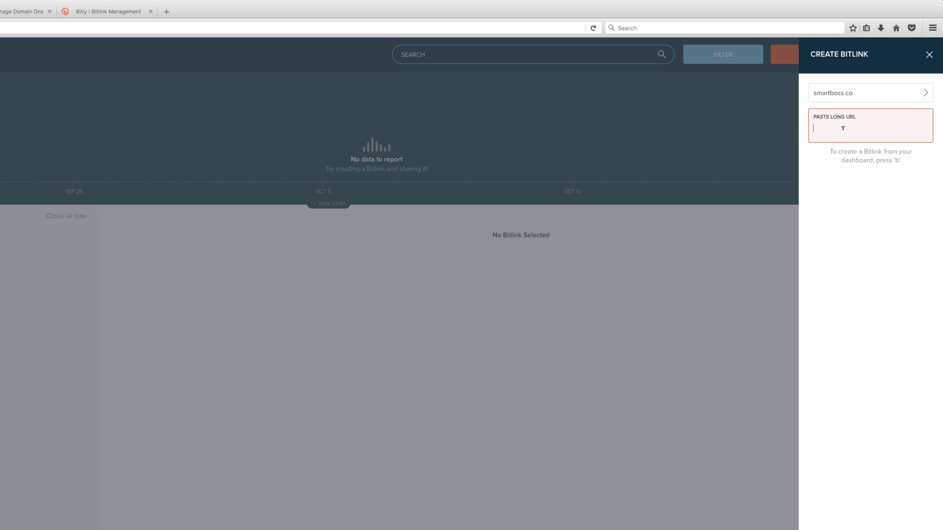
pyautogui.write('http://www.techsmartboss.com')
pyautogui.press('Return')
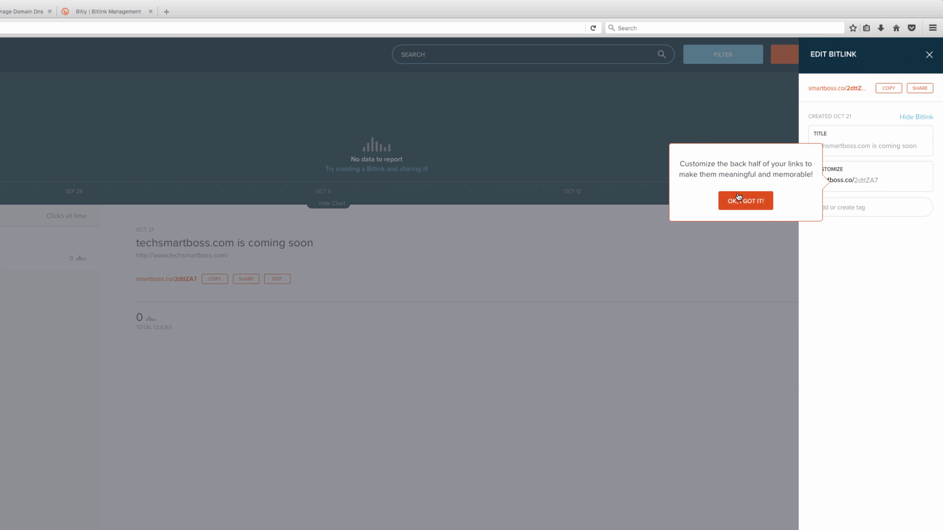
pyautogui.click(742, 199)
pyautogui.click(882, 178)
pyautogui.moveTo(882, 177); pyautogui.dragTo(826, 179)
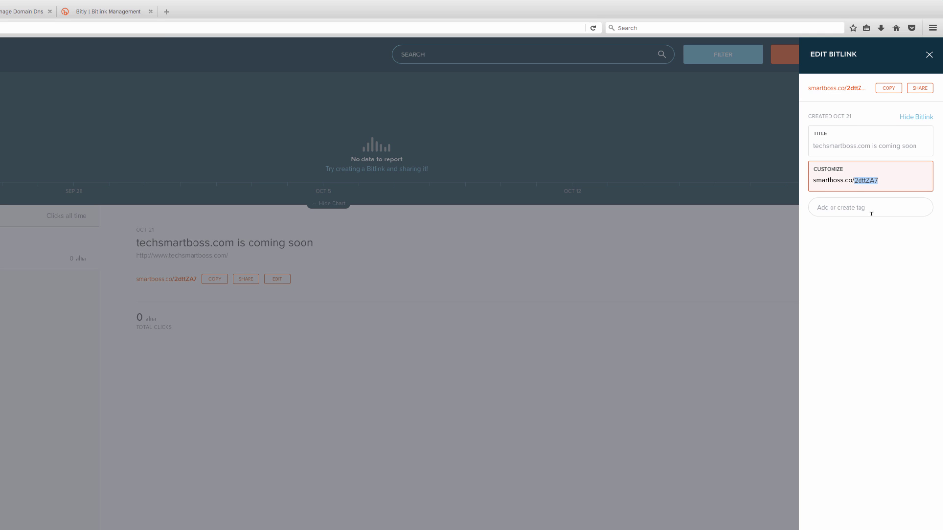
pyautogui.click(886, 89)
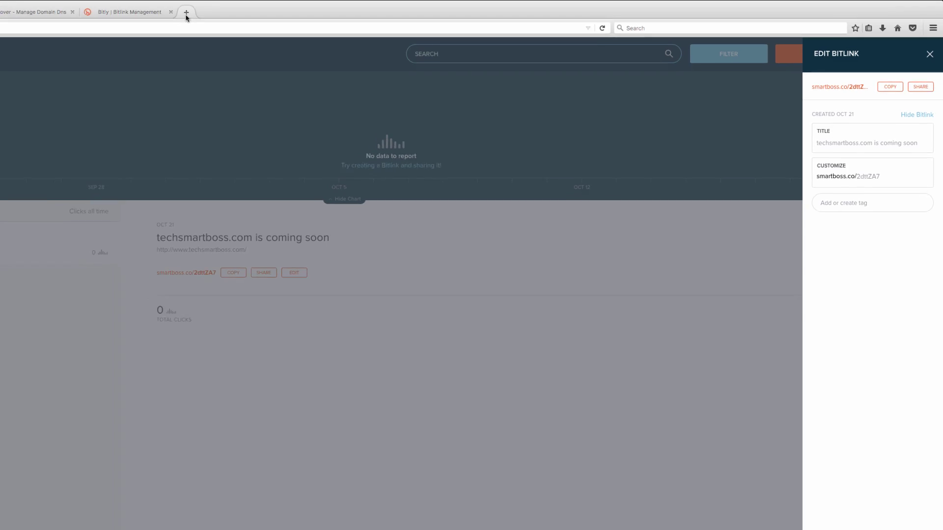
# Step: Visit the copied short link in a new tab to test its redirect, then close the tab
pyautogui.click(166, 11)
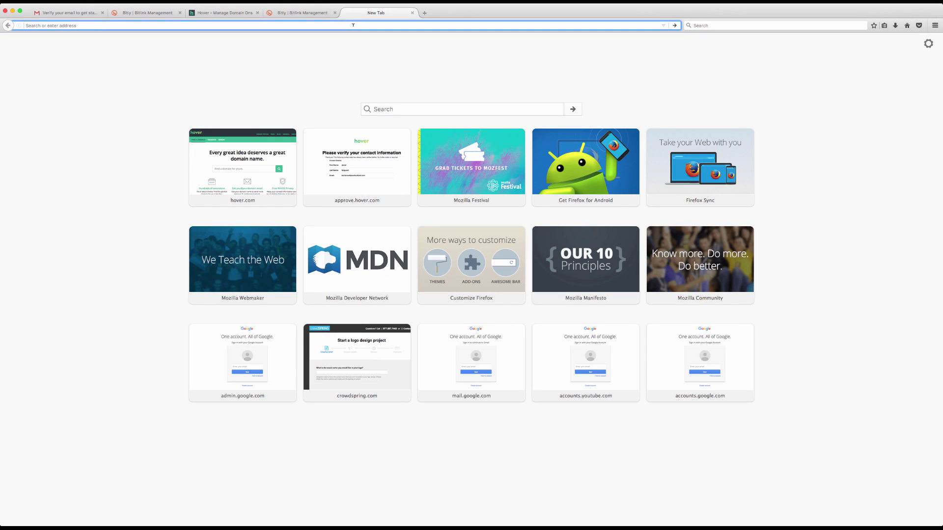
pyautogui.press('super+v')
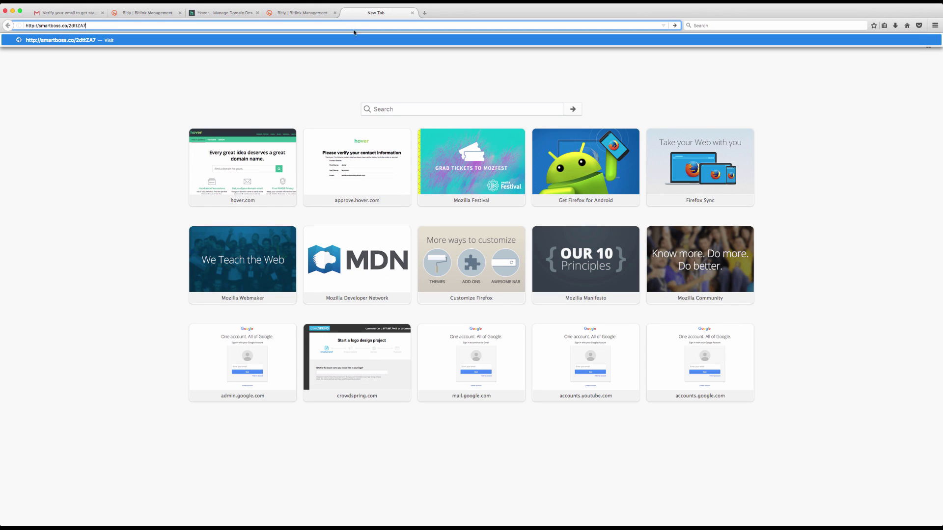
pyautogui.press('Return')
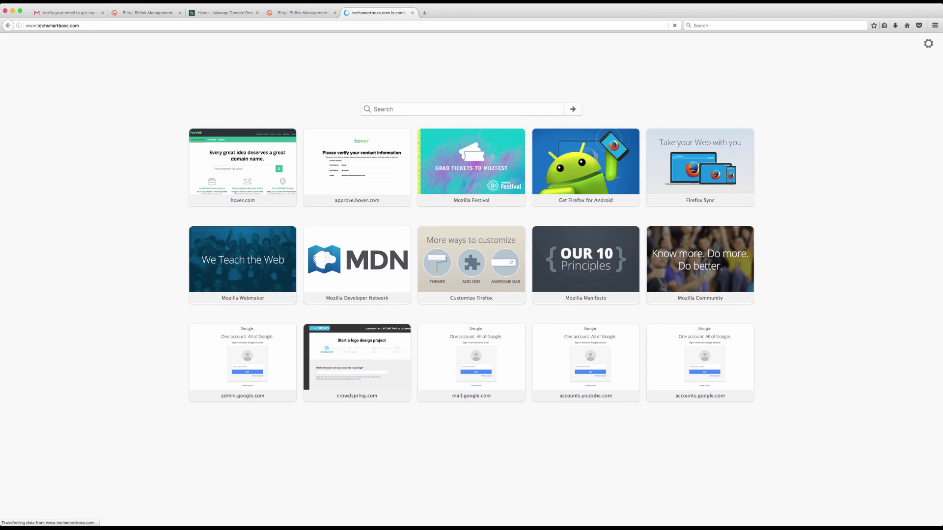
pyautogui.click(413, 12)
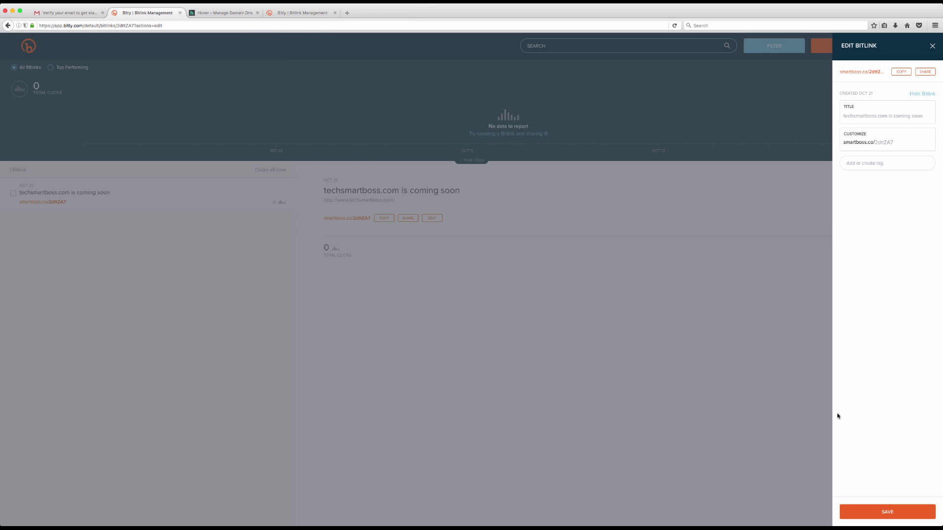
# Step: Close the link editor and edit the smartboss.co entry under Branded Short Domains
pyautogui.click(800, 400)
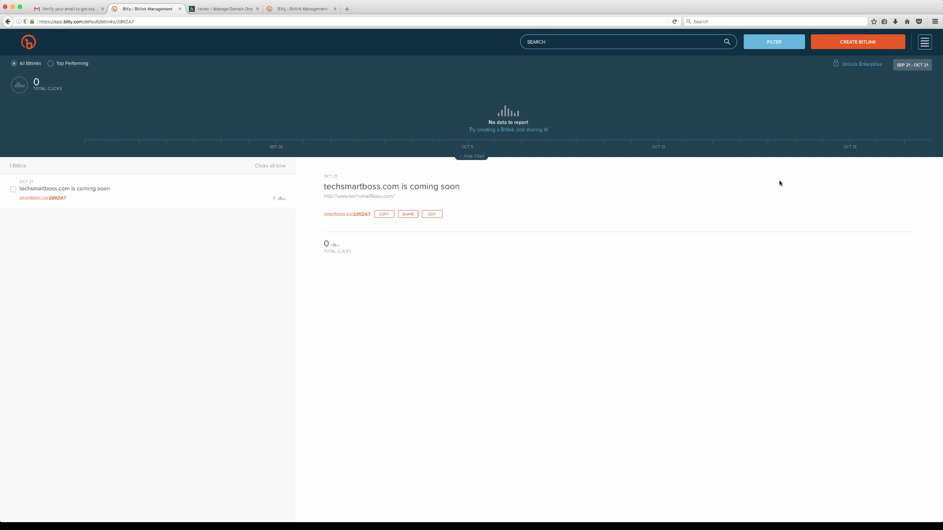
pyautogui.click(925, 42)
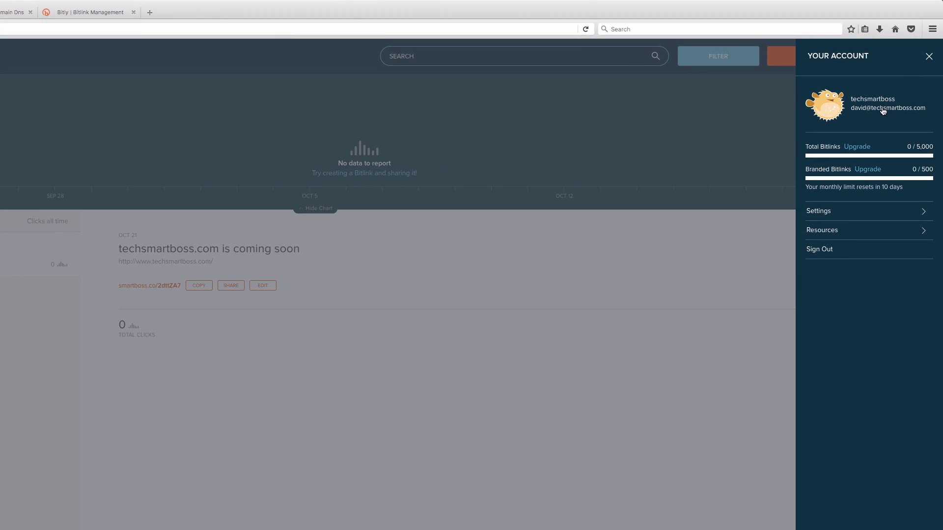
pyautogui.click(853, 212)
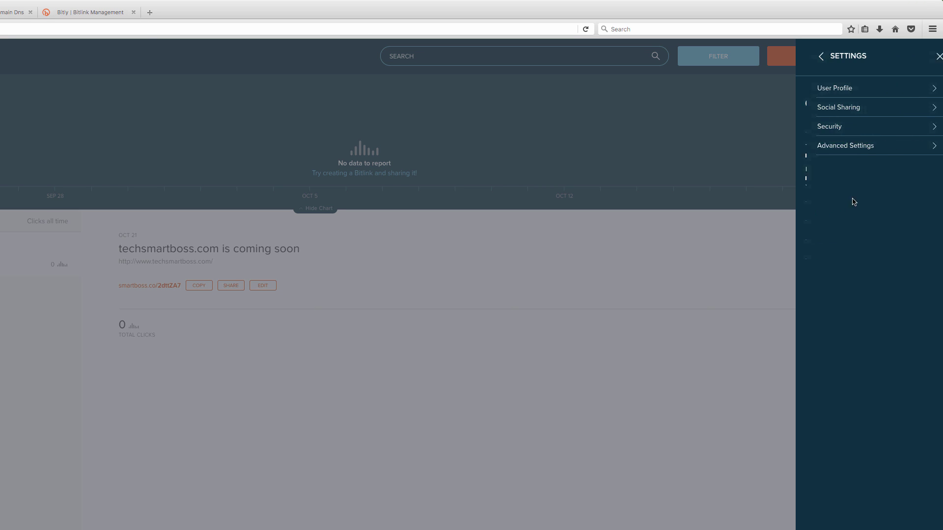
pyautogui.click(845, 147)
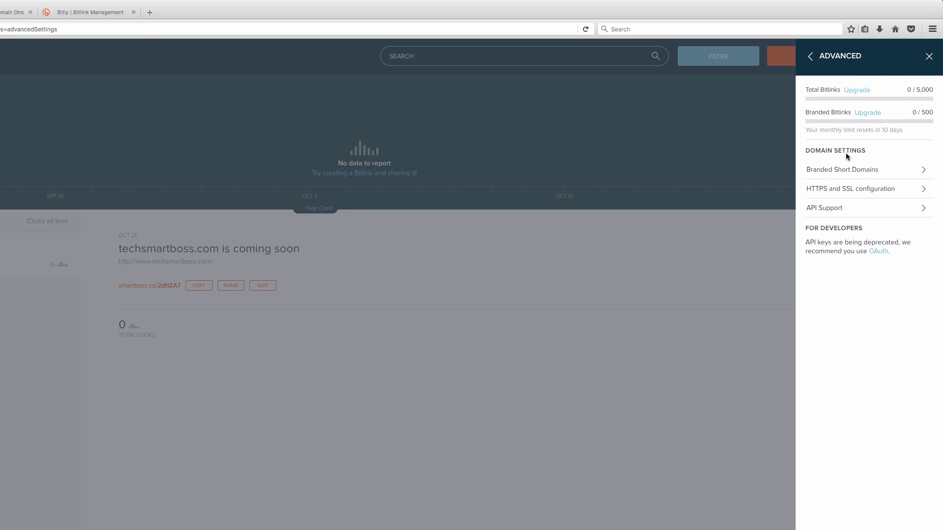
pyautogui.click(855, 169)
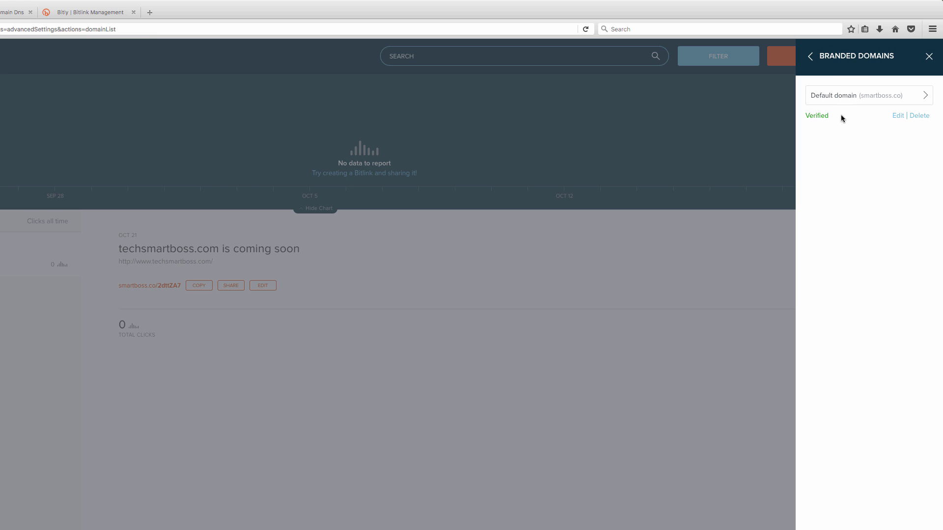
pyautogui.click(897, 117)
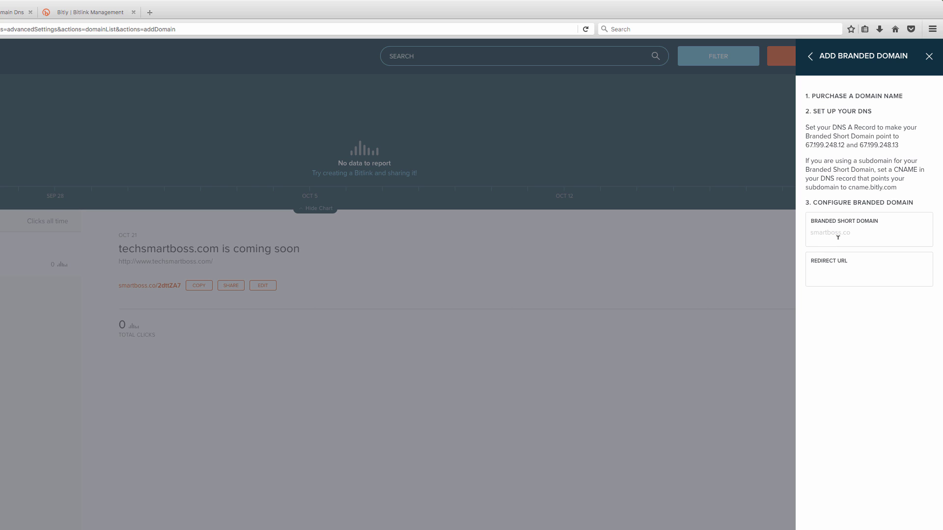
# Step: Set the smartboss.co root domain to redirect to techsmartboss.com and save
pyautogui.click(834, 271)
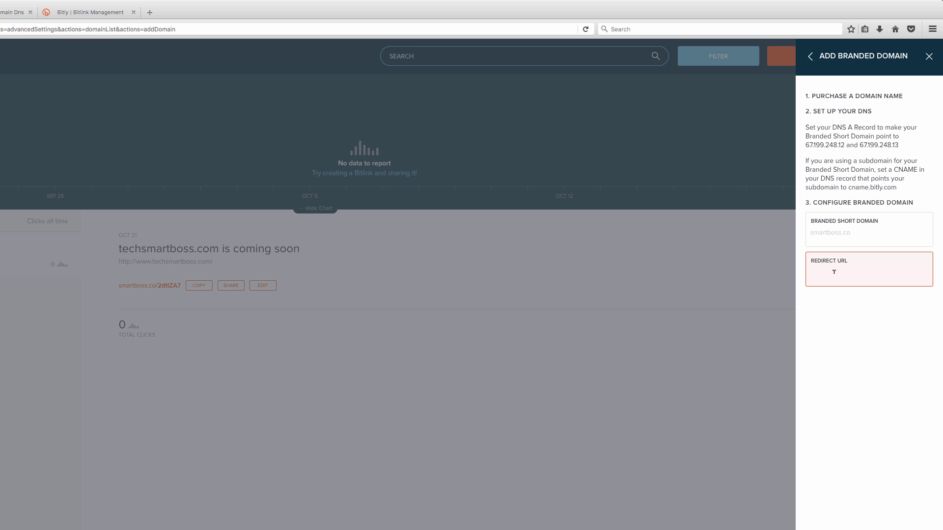
pyautogui.write('techsmartboss.com')
pyautogui.press('Return')
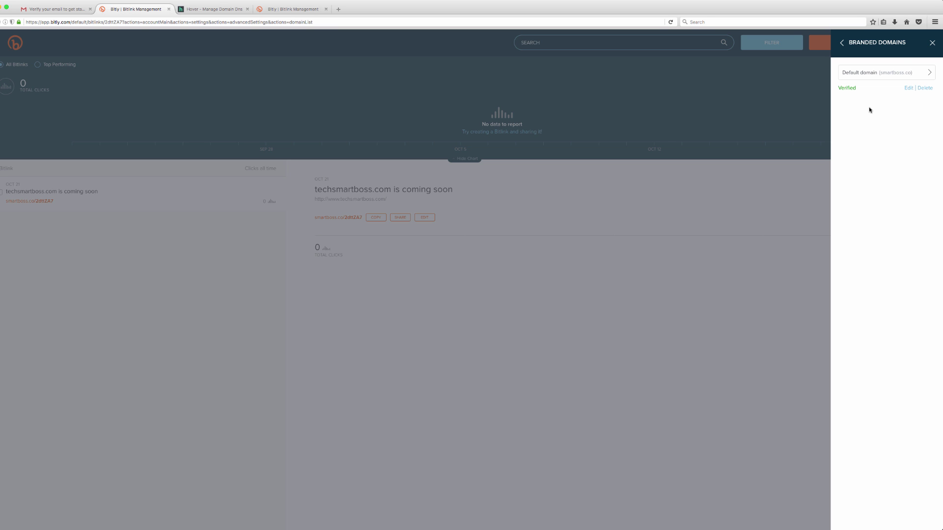
# Step: Close Branded Domains and show the account summary with 0 of 5,000 Bitlinks used
pyautogui.click(609, 210)
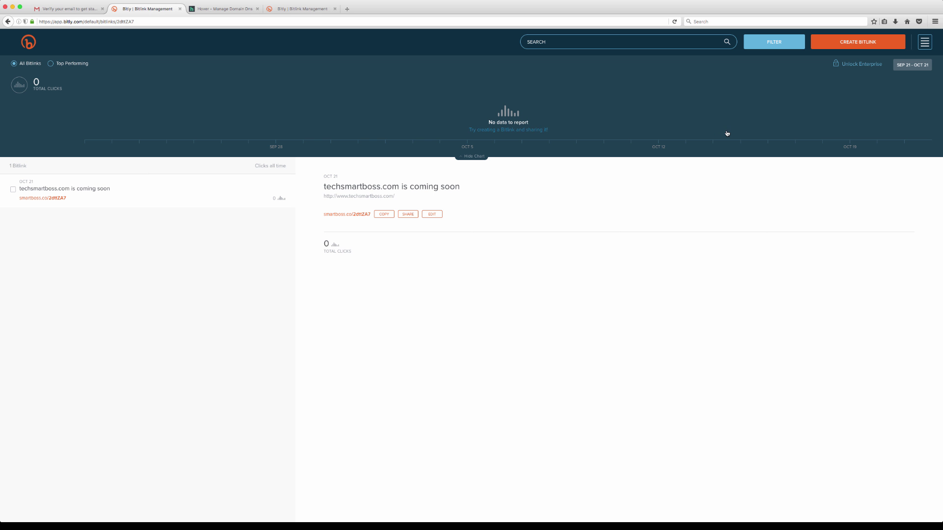
pyautogui.click(924, 44)
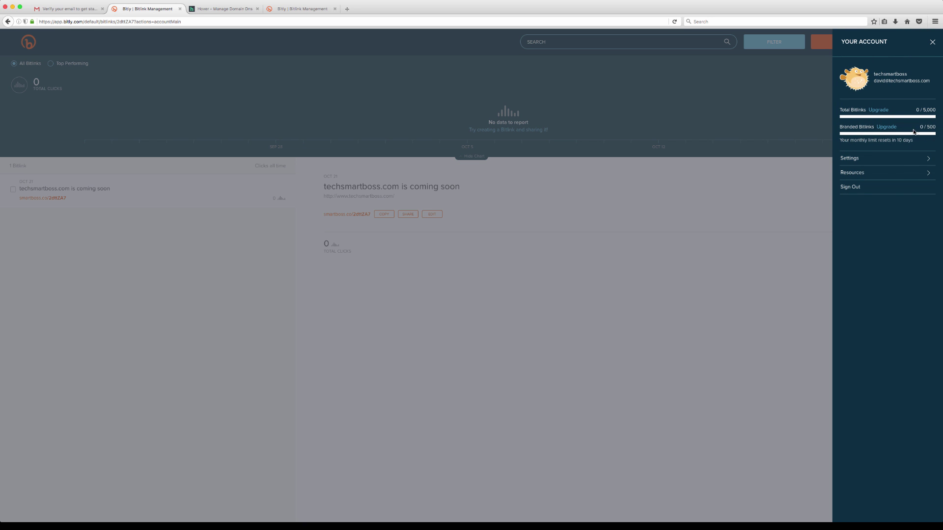